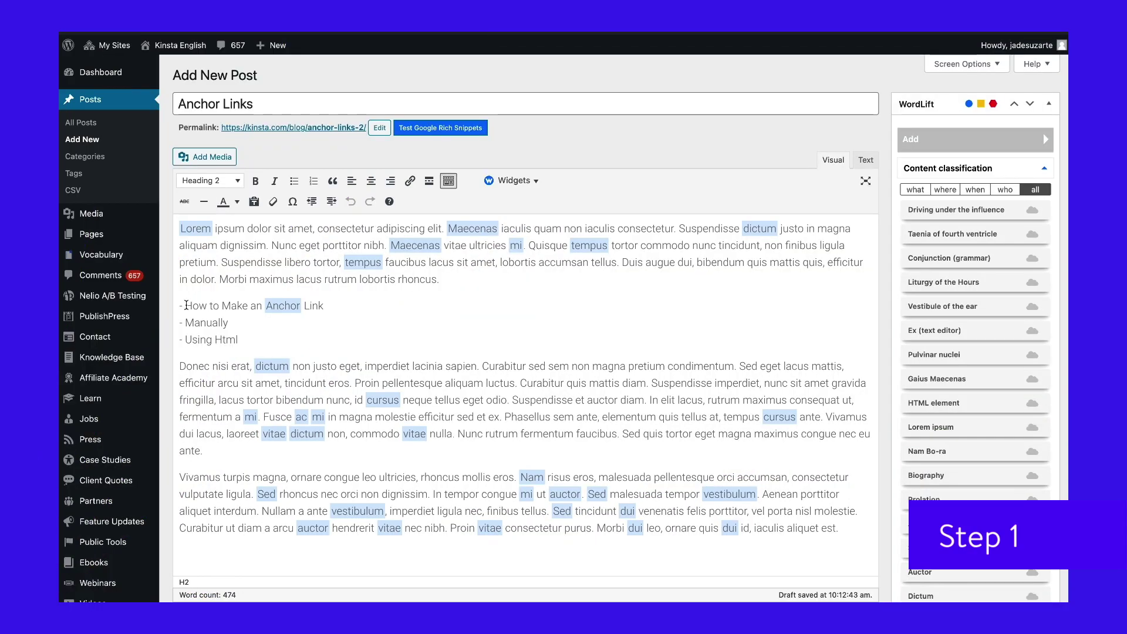
Link the 'How to Make an Anchor Link' list item to #how-to-make-anchor and view it in HTML
drag(186, 306, 322, 309)
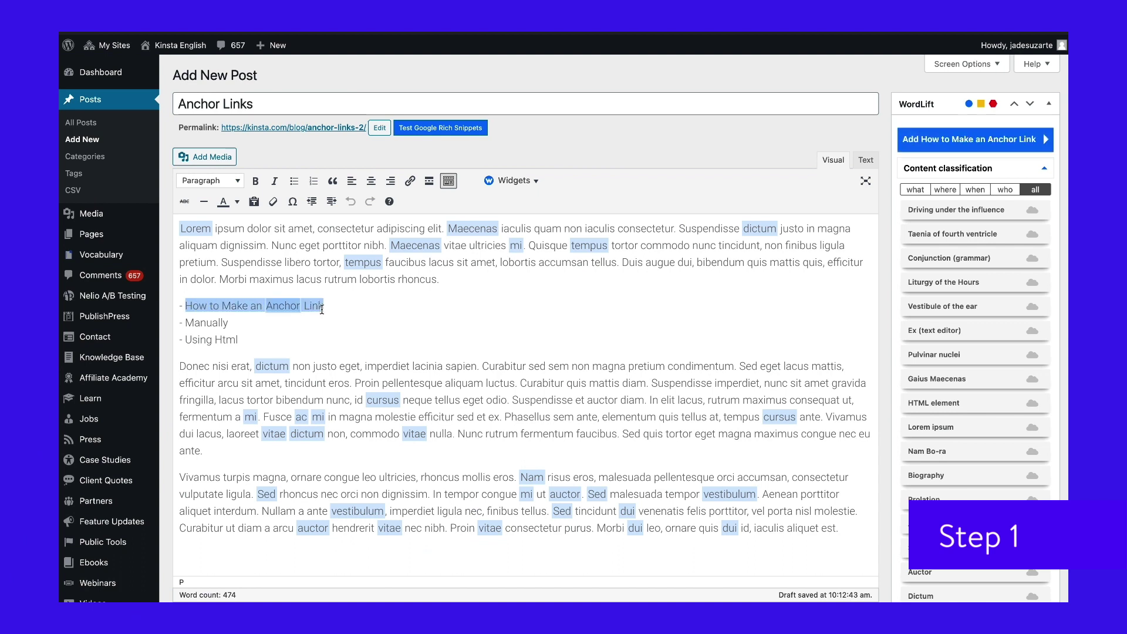
click(410, 181)
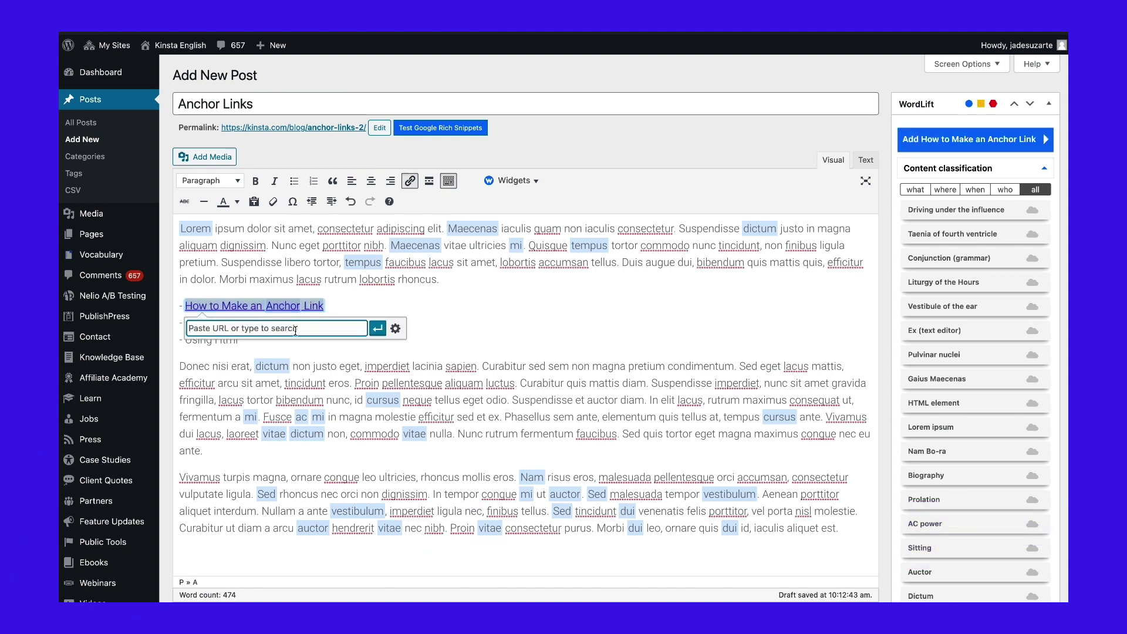
text(#how-to-make)
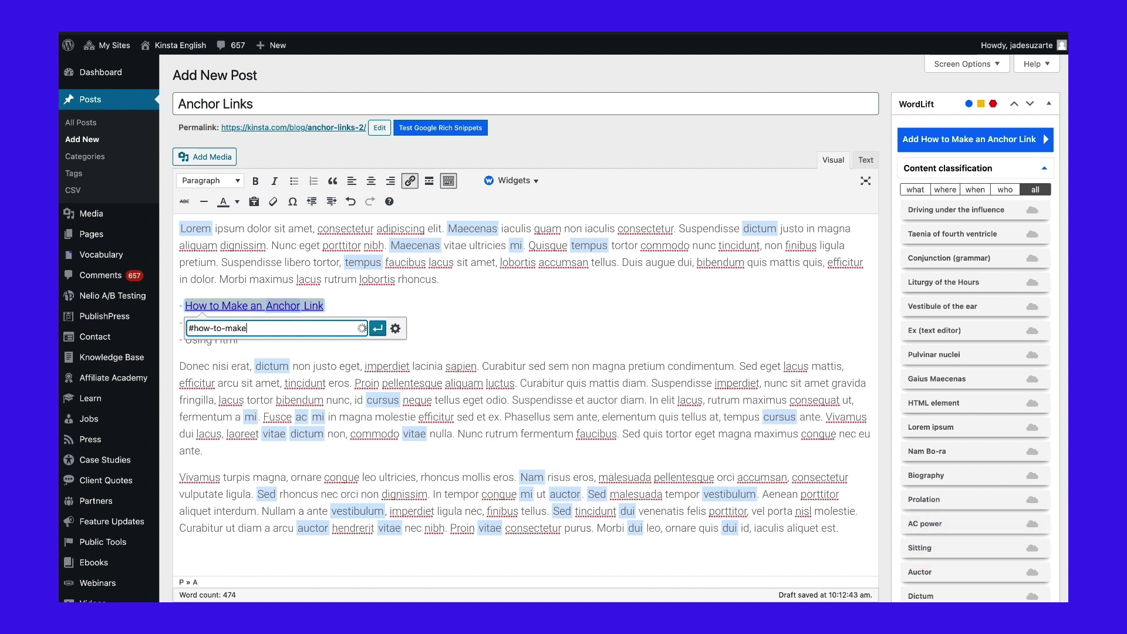
text(-anchor)
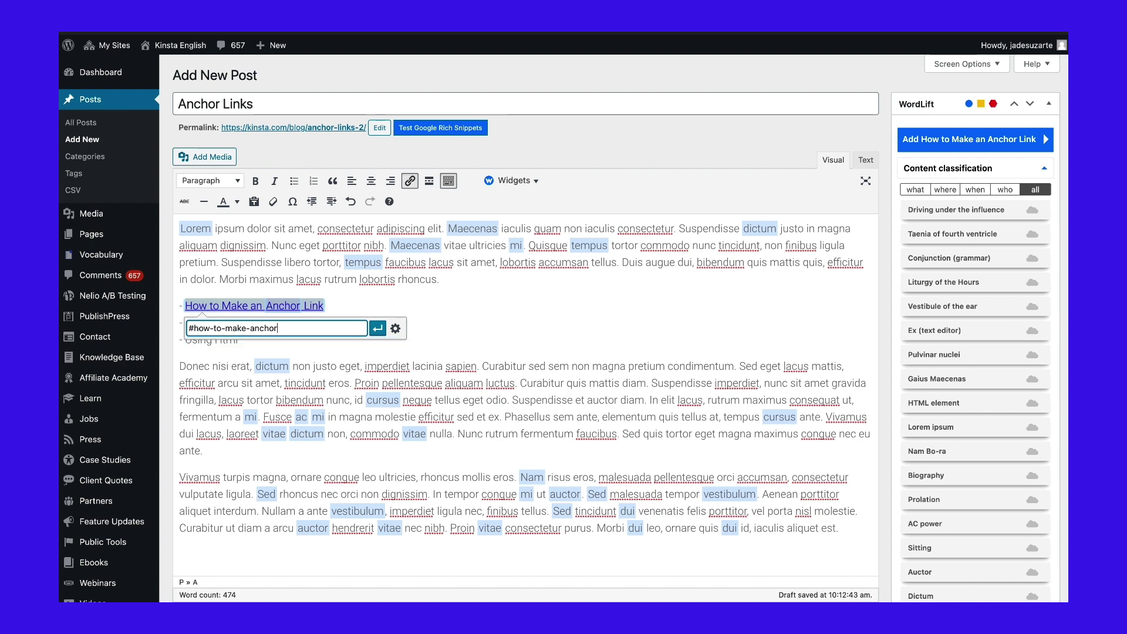
click(378, 330)
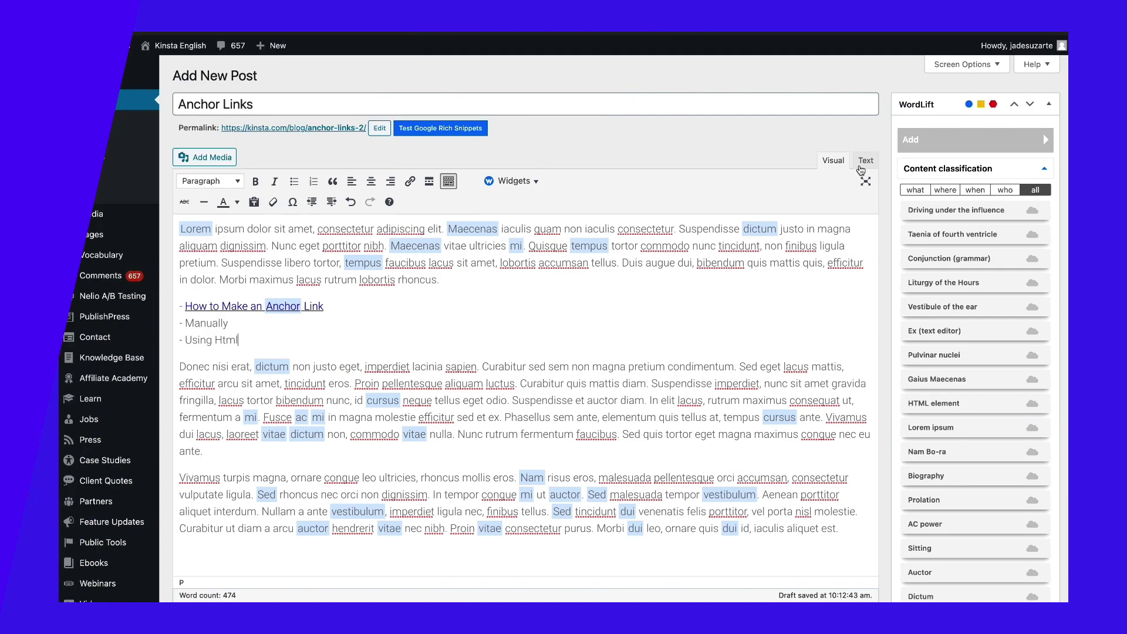
click(864, 160)
drag(190, 295, 383, 292)
Add id="how-to-make-anchor", copied from the link's href, to the heading's <h2> tag
click(445, 294)
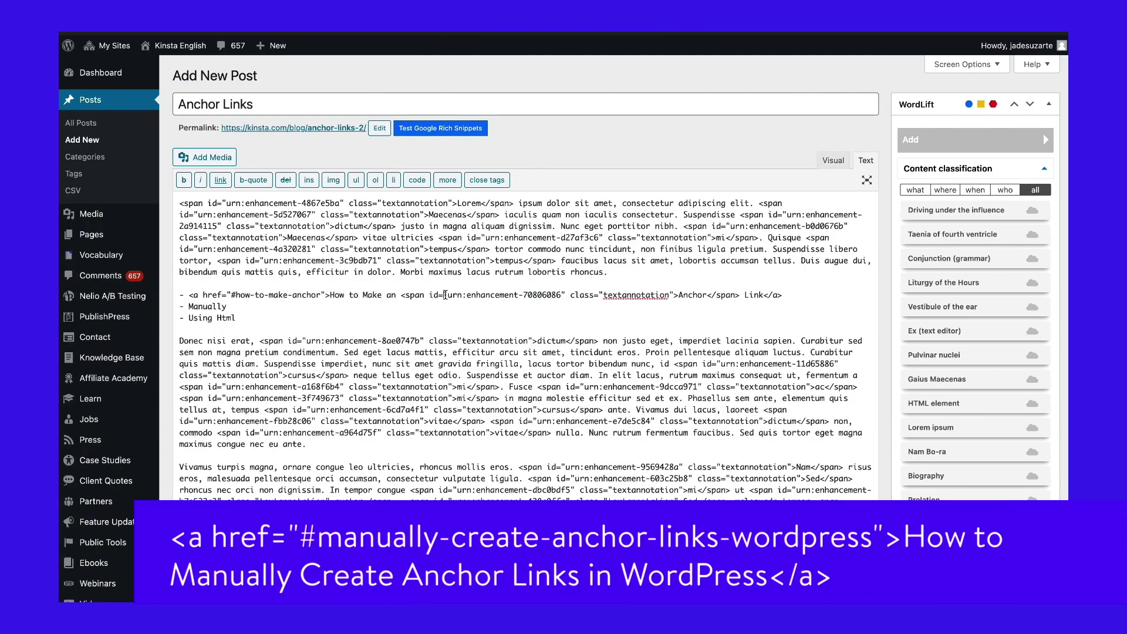
scroll(399, 317, down, 1)
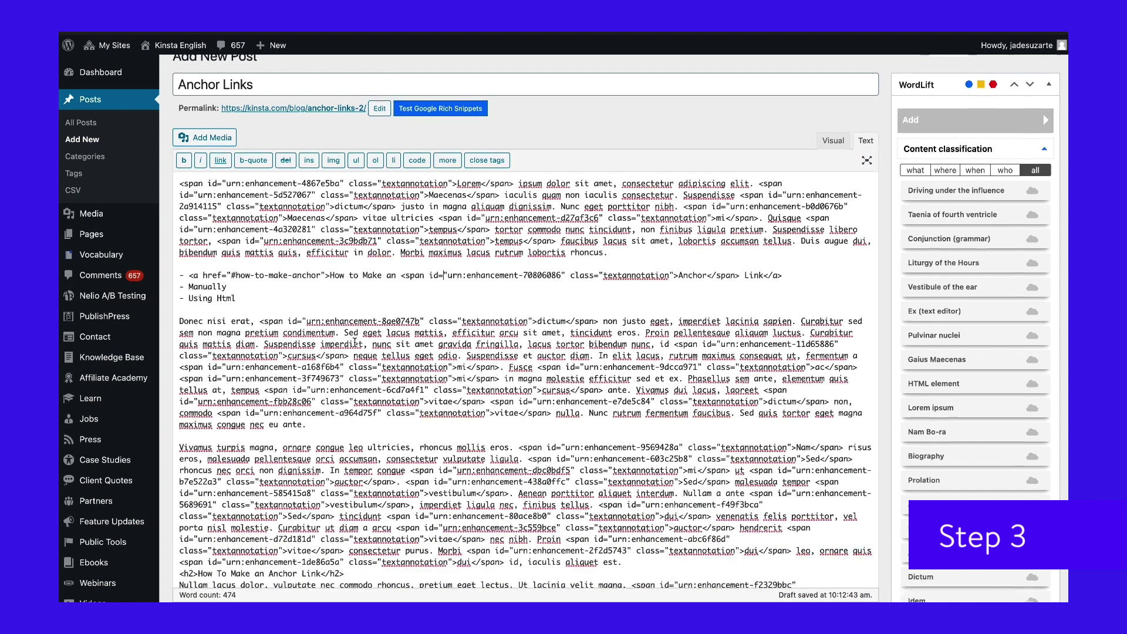
scroll(355, 341, down, 4)
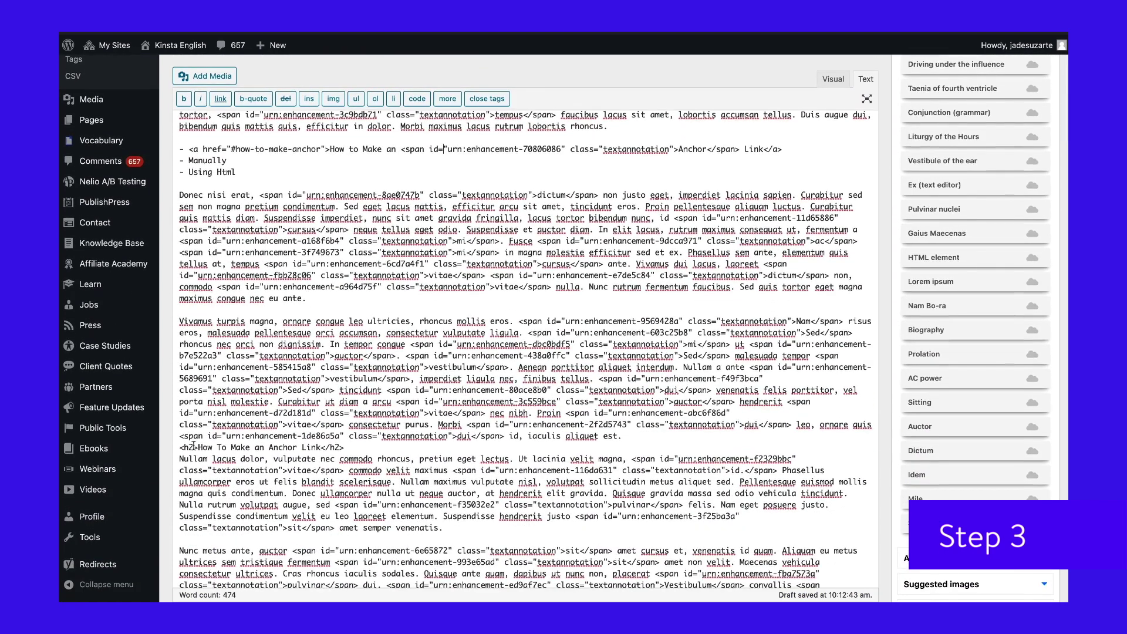
click(193, 446)
text(id)
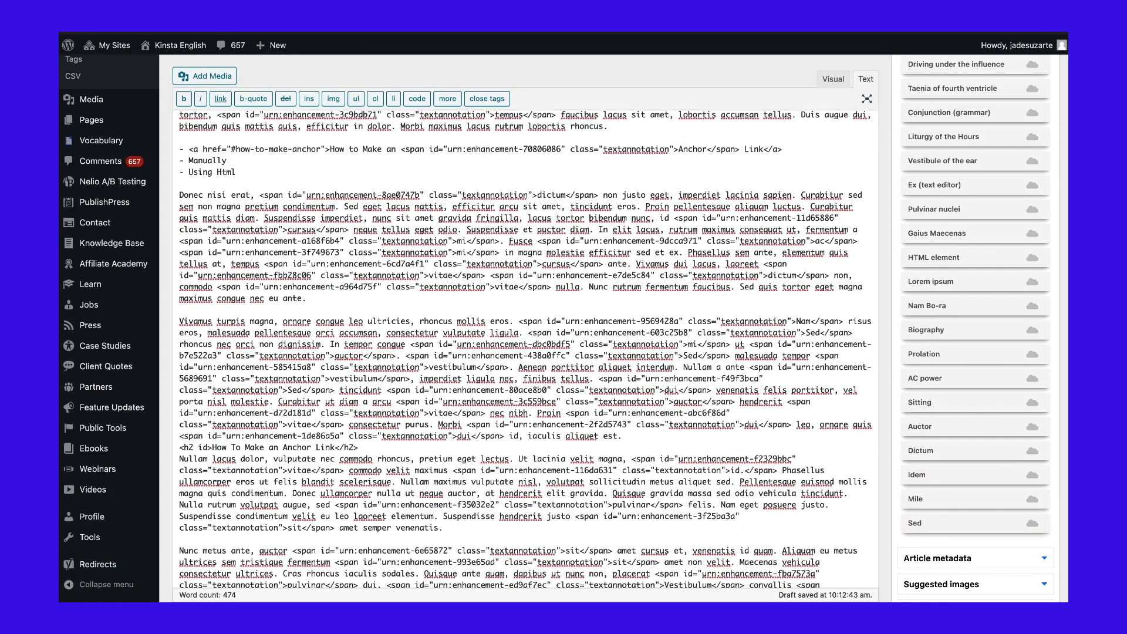
text(= ")
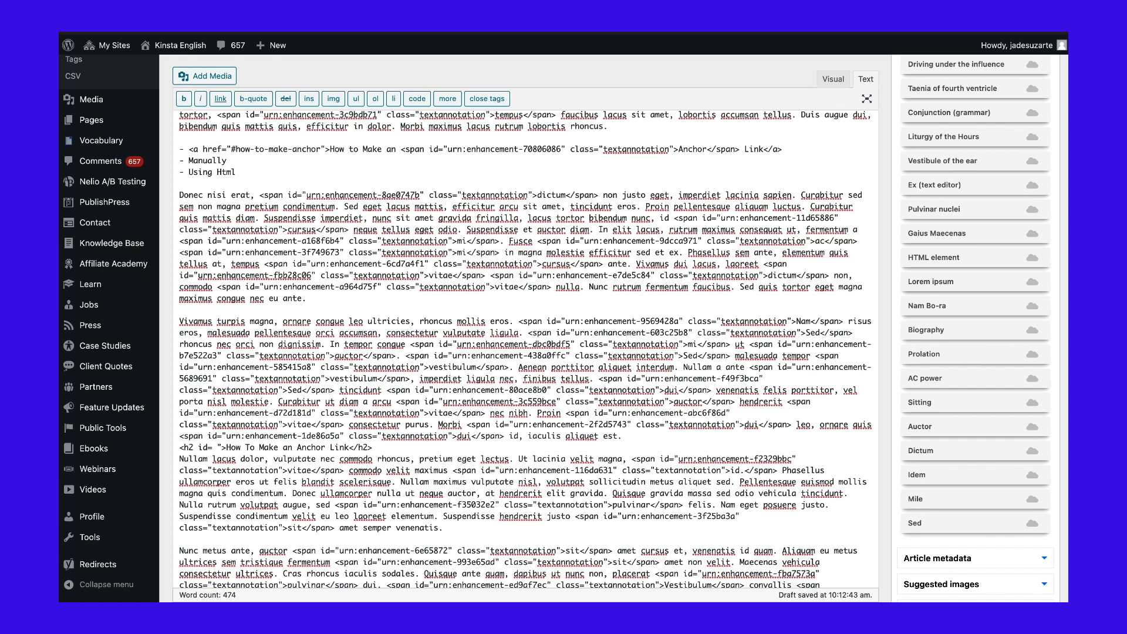
drag(236, 150, 319, 150)
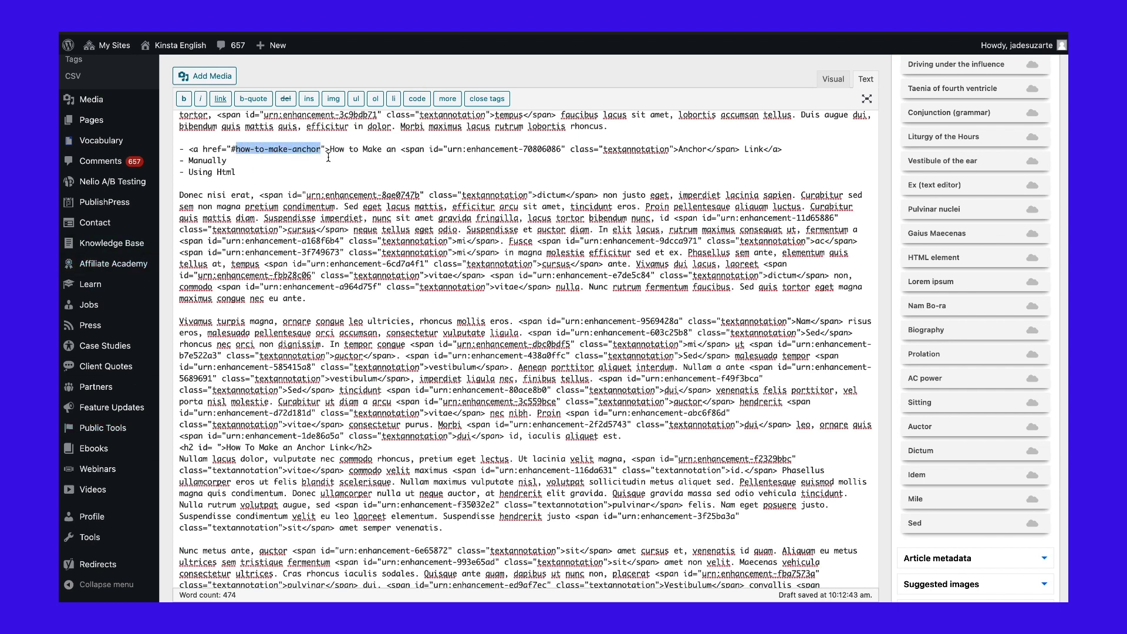
click(223, 447)
text(how-to-make-anchor)
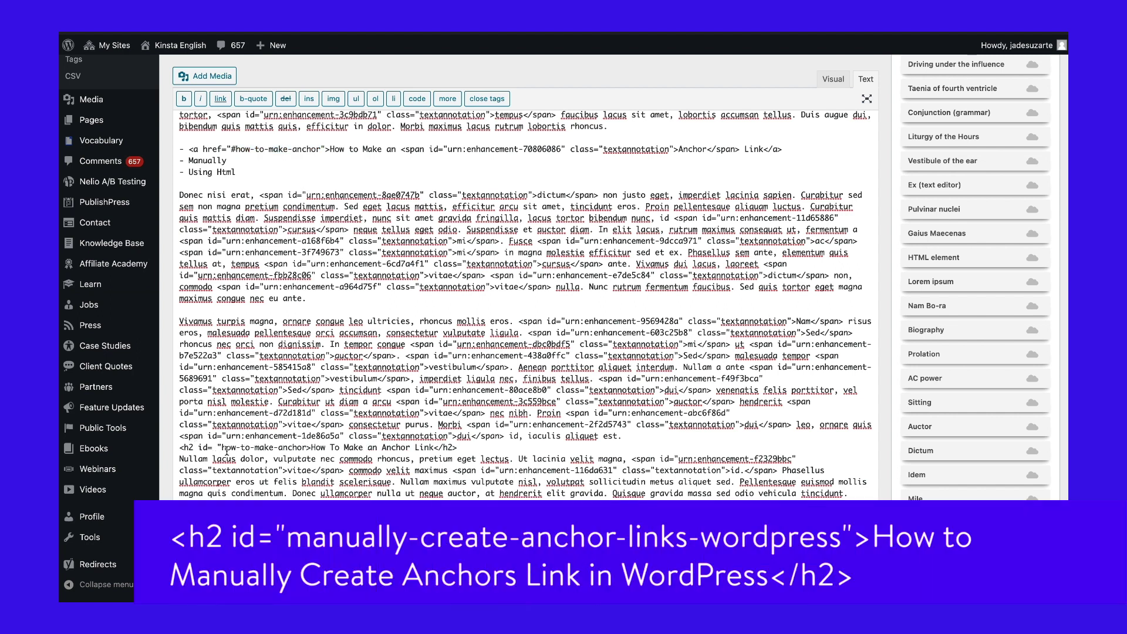
text(">)
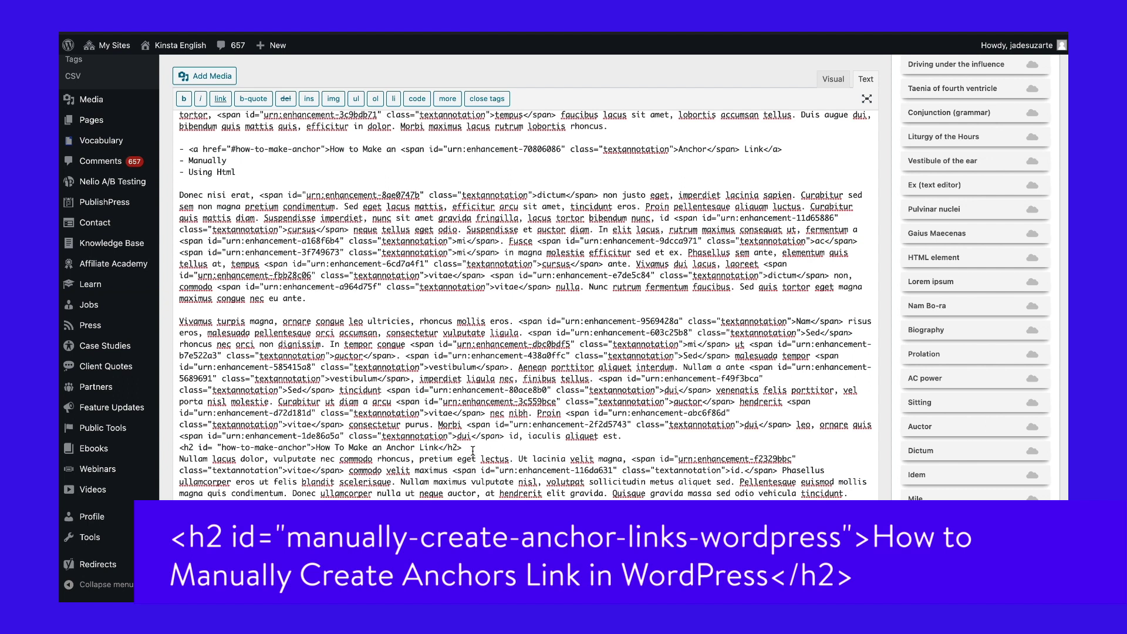
drag(462, 448, 181, 448)
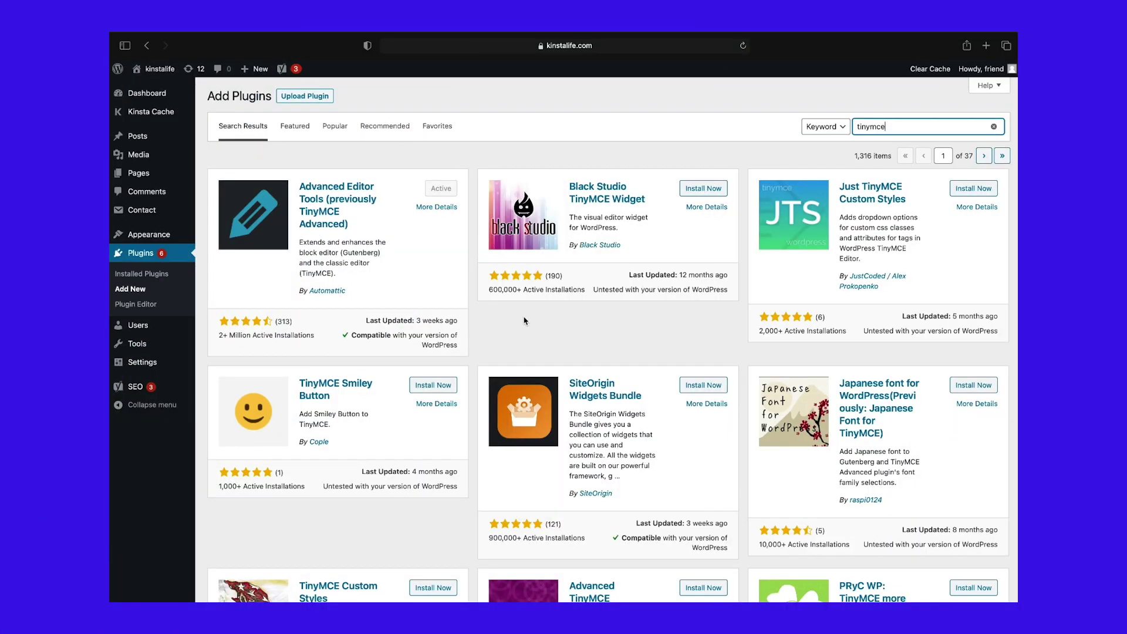
Review the Advanced Editor Tools plugin details, then select the 'How to Make Anchor Links' bullet
click(351, 201)
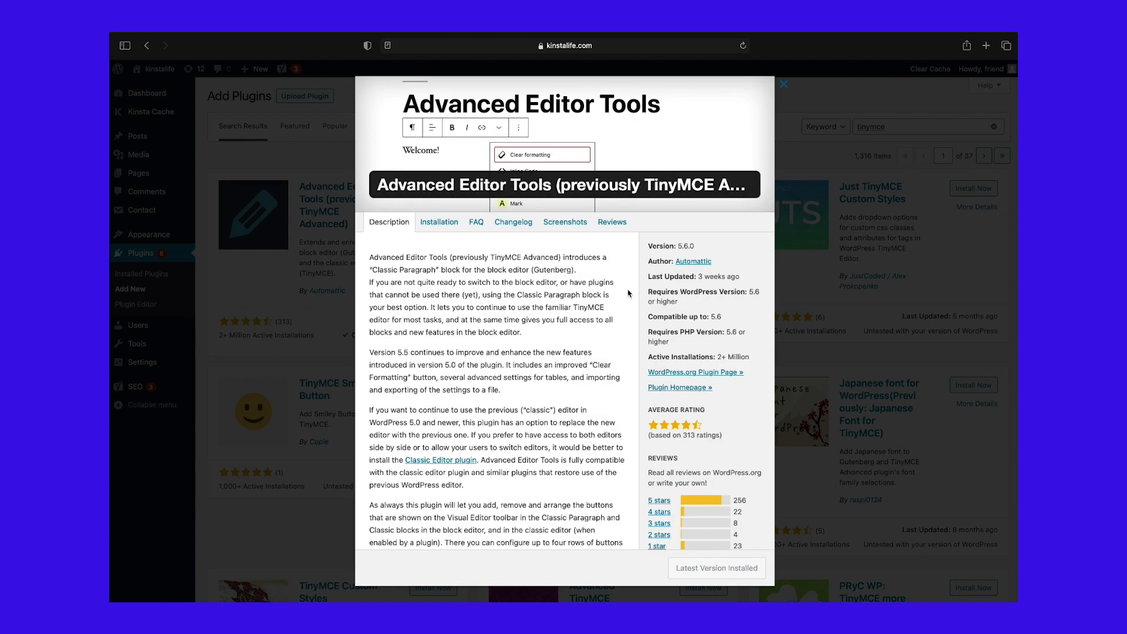
scroll(627, 293, down, 1)
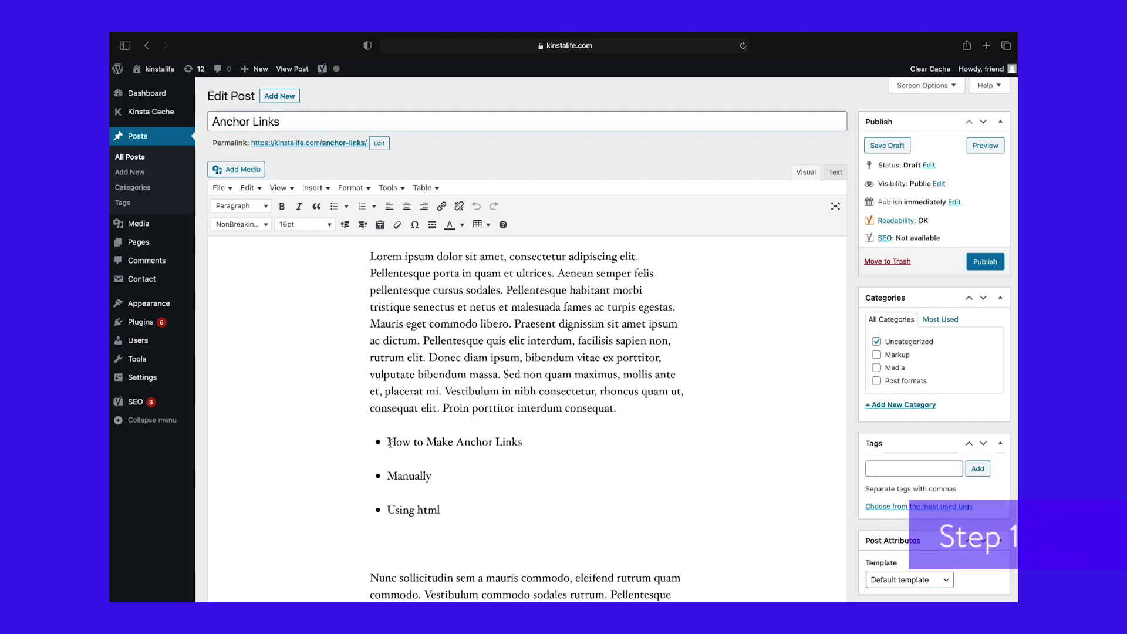
drag(387, 442, 521, 441)
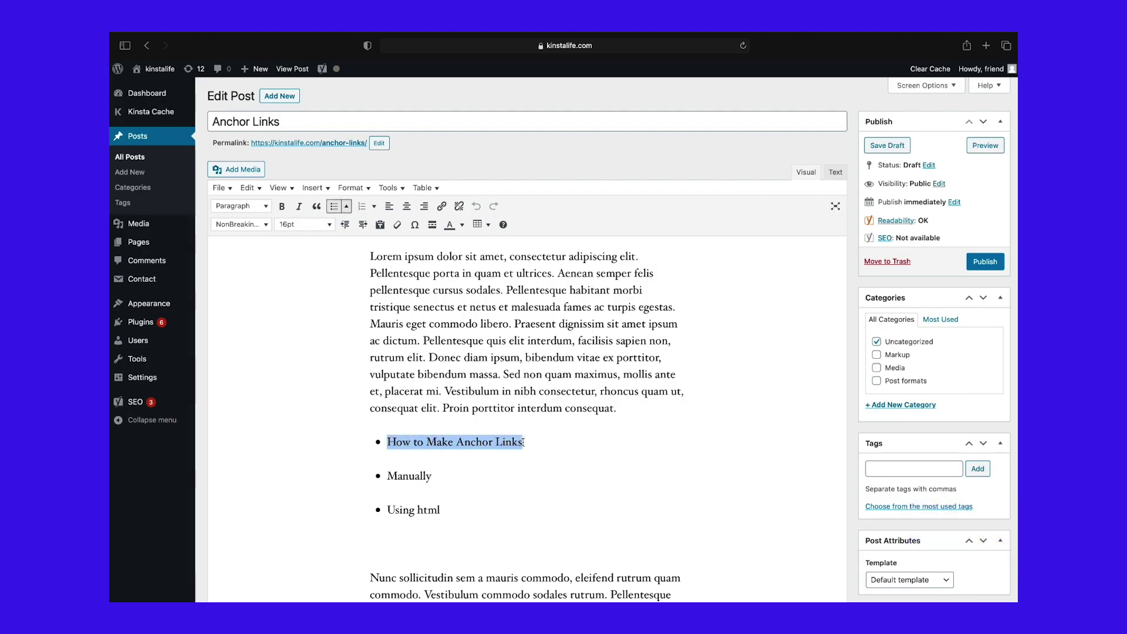
Link the selected 'How to Make Anchor Links' bullet to #header
click(445, 206)
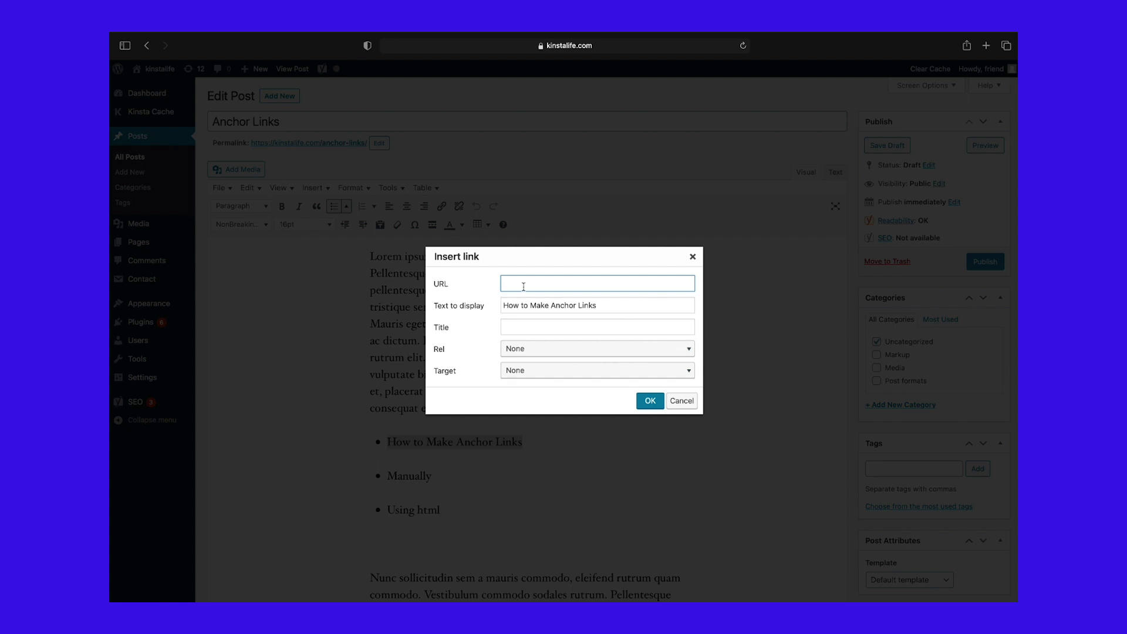
text(#header)
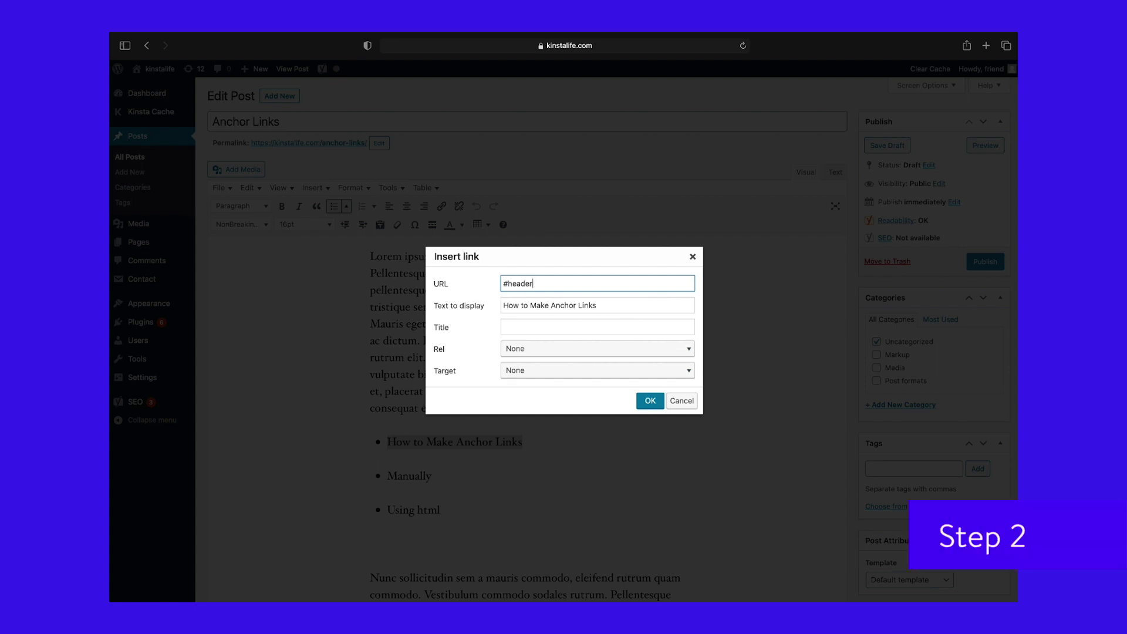
click(649, 400)
scroll(550, 401, down, 10)
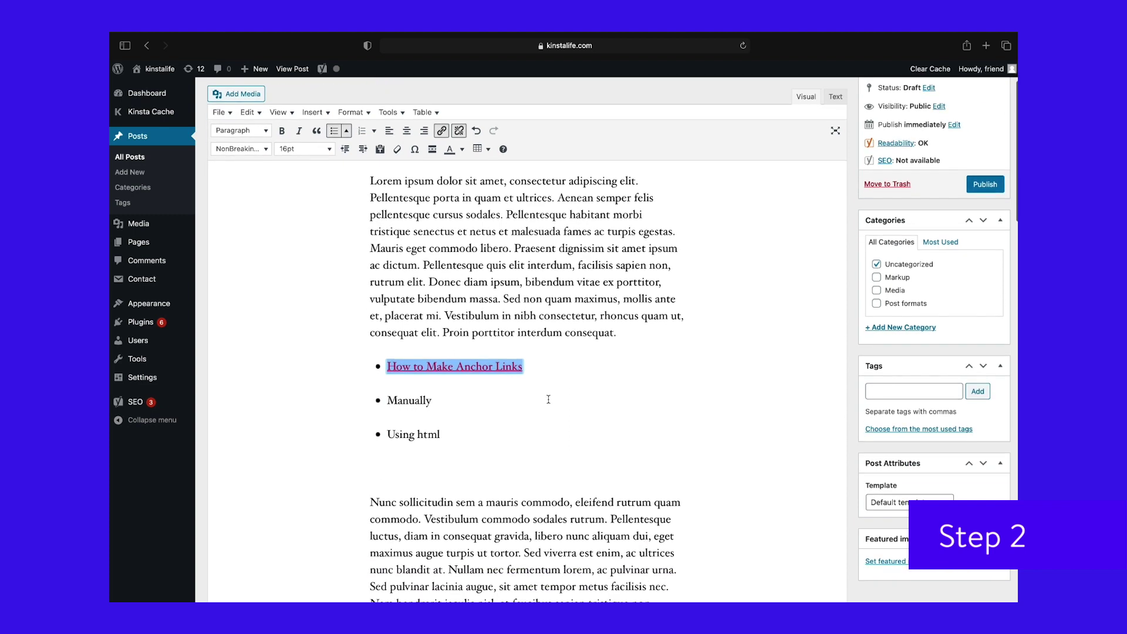
scroll(548, 399, down, 1)
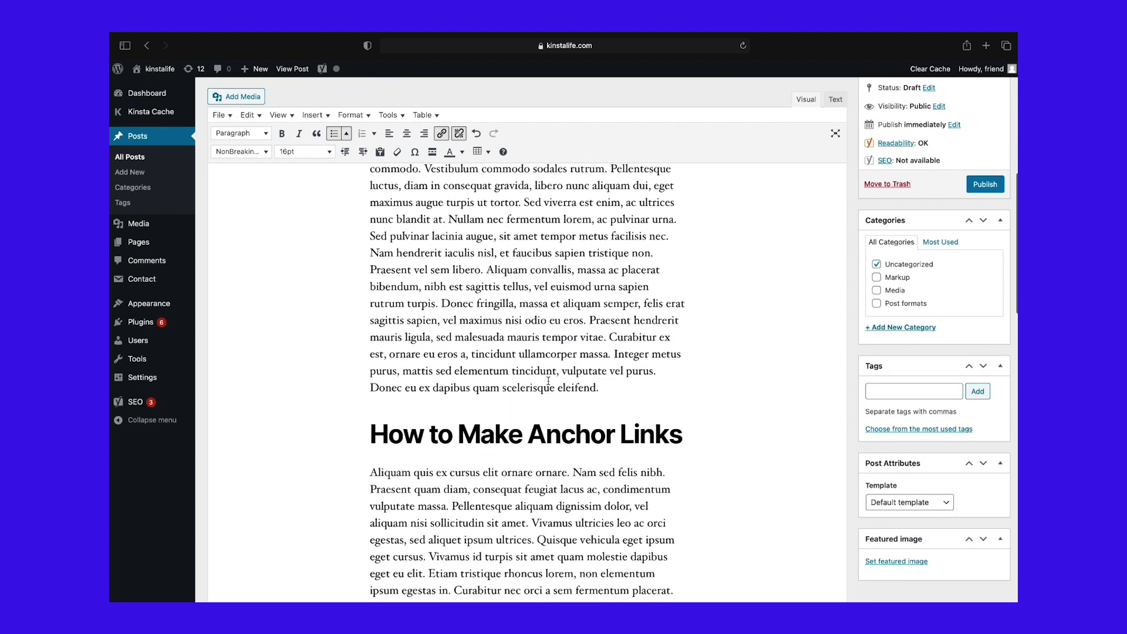
Add an anchor with Id 'header' to the 'How to Make Anchor Links' heading via Insert > Anchor
drag(371, 435, 678, 442)
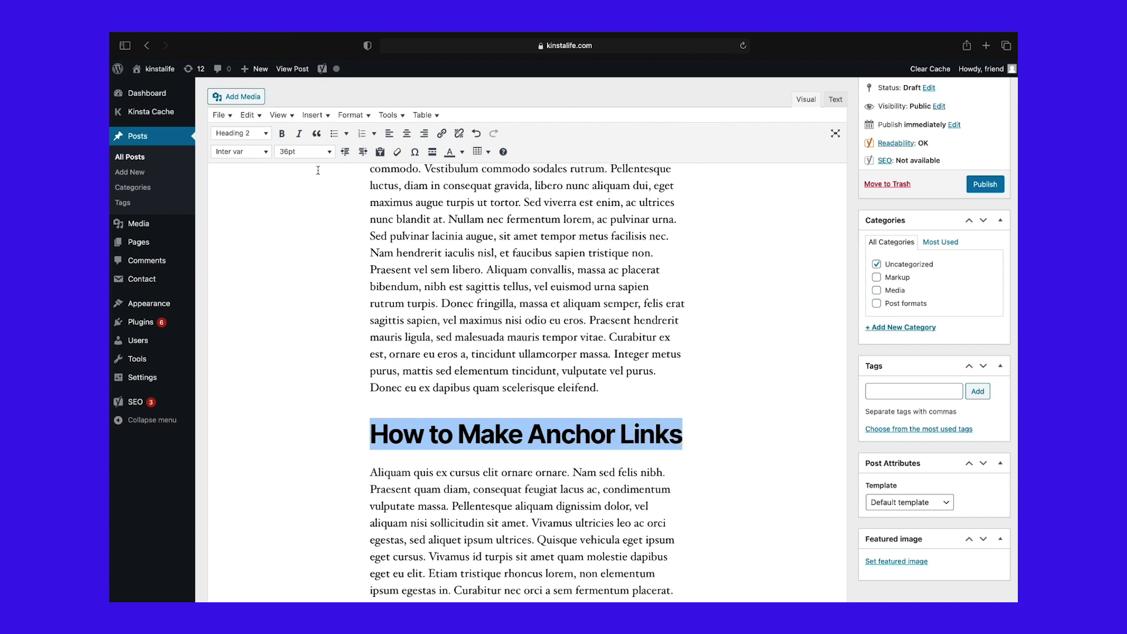
click(316, 116)
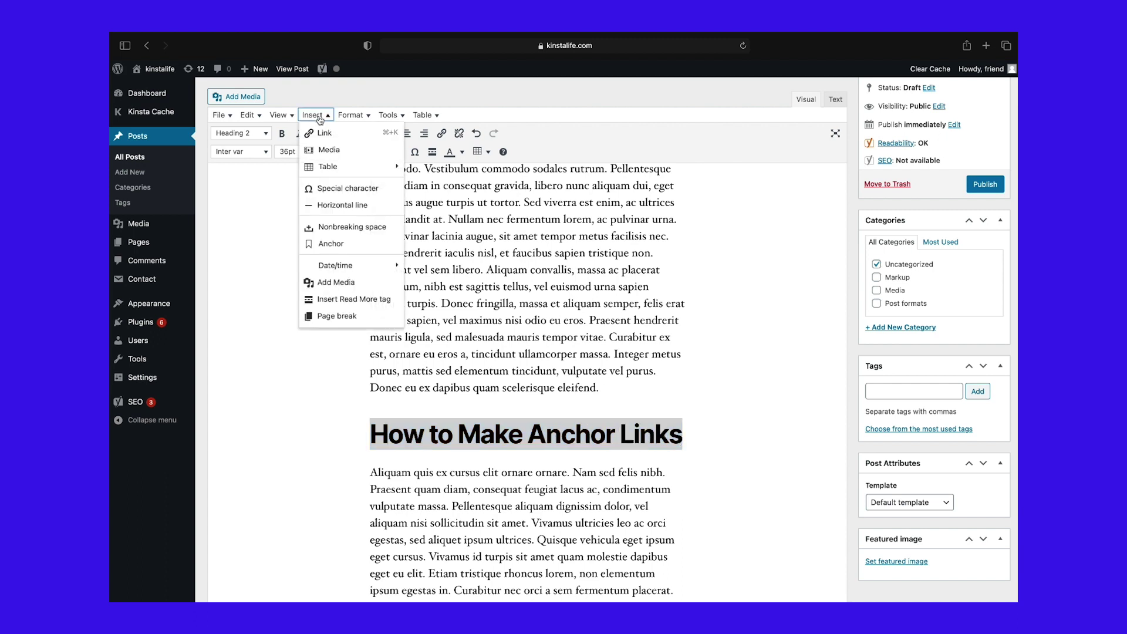
click(330, 244)
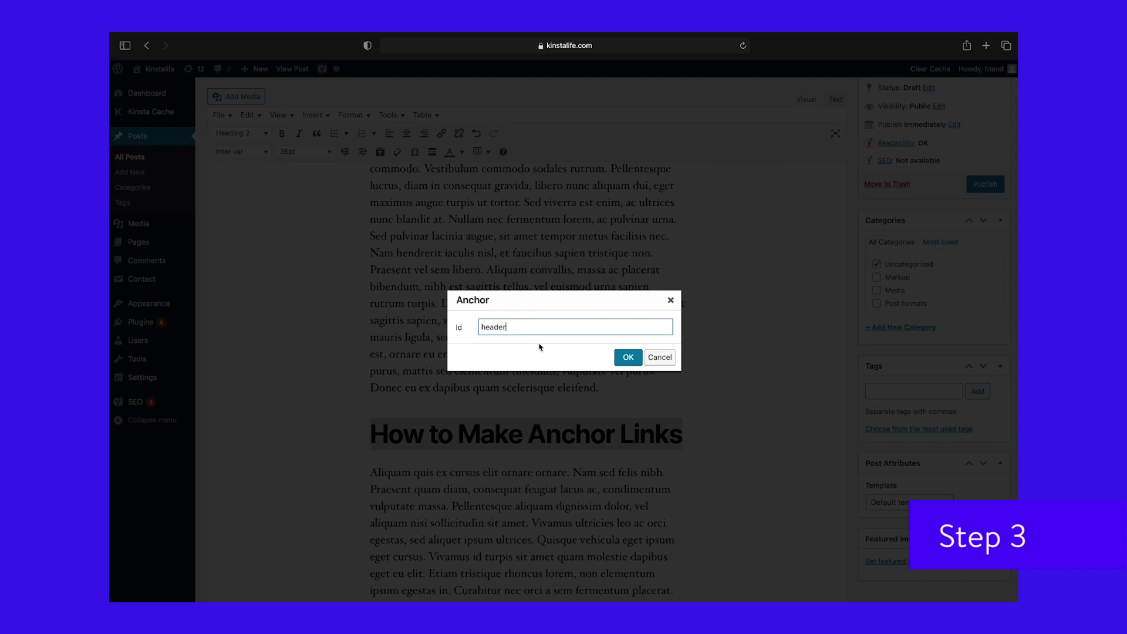
click(628, 356)
click(552, 440)
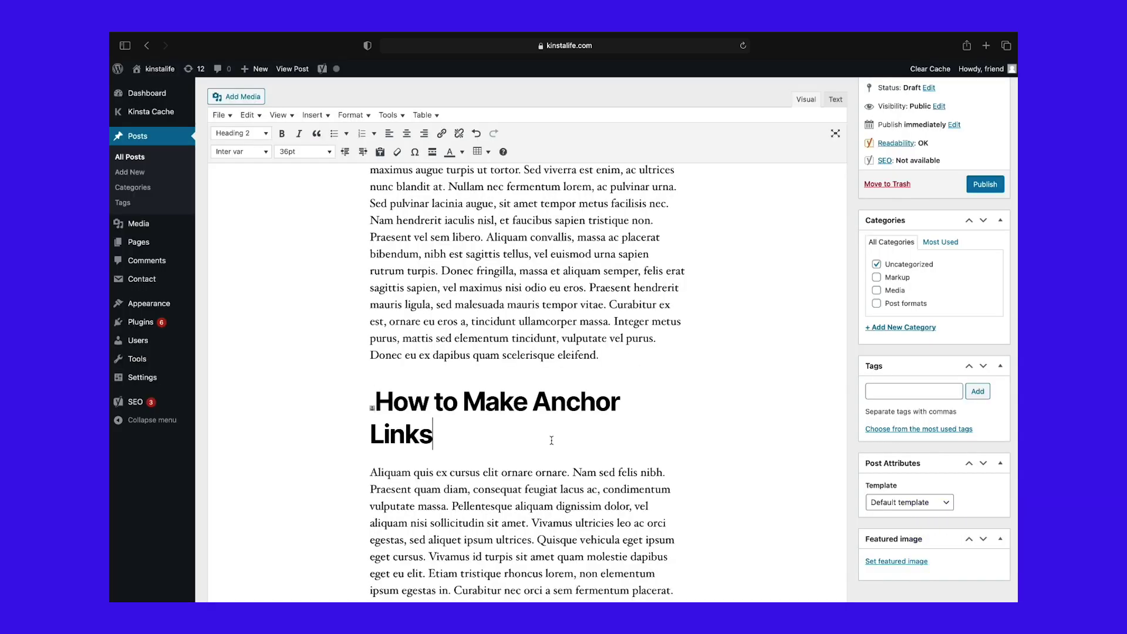
scroll(545, 434, up, 5)
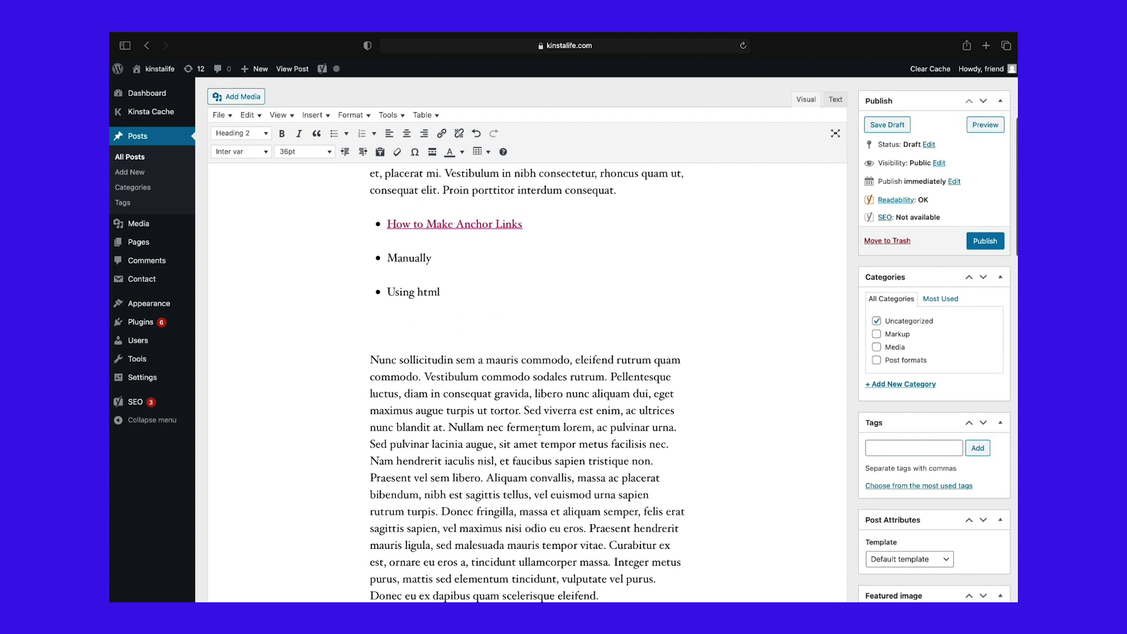
scroll(538, 431, up, 3)
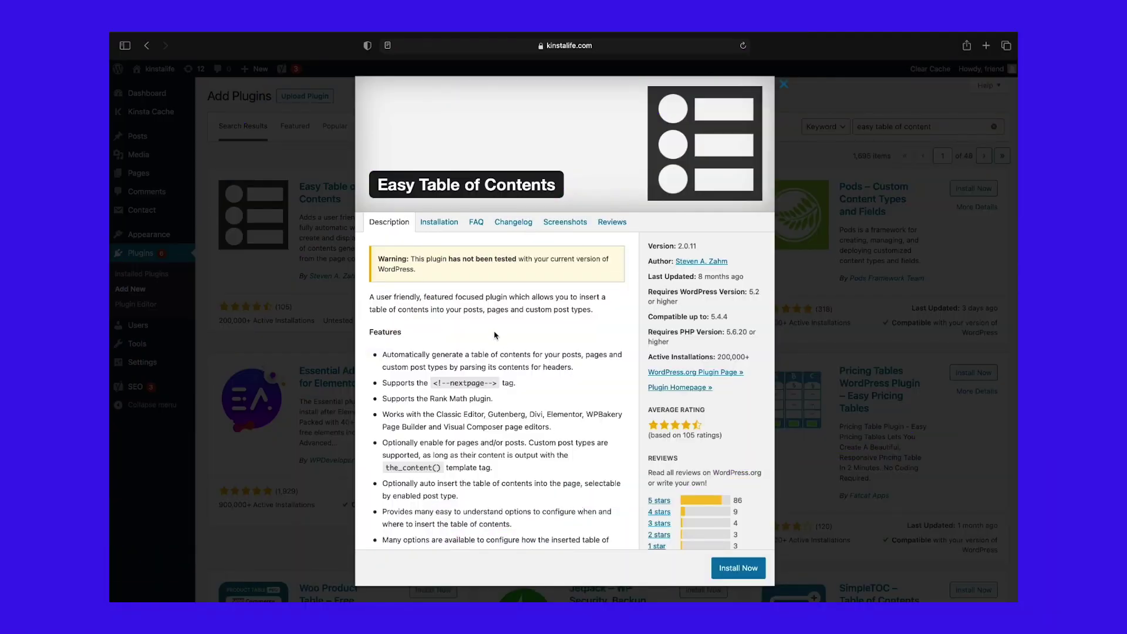
Scroll through the Easy Table of Contents plugin details
scroll(616, 427, down, 3)
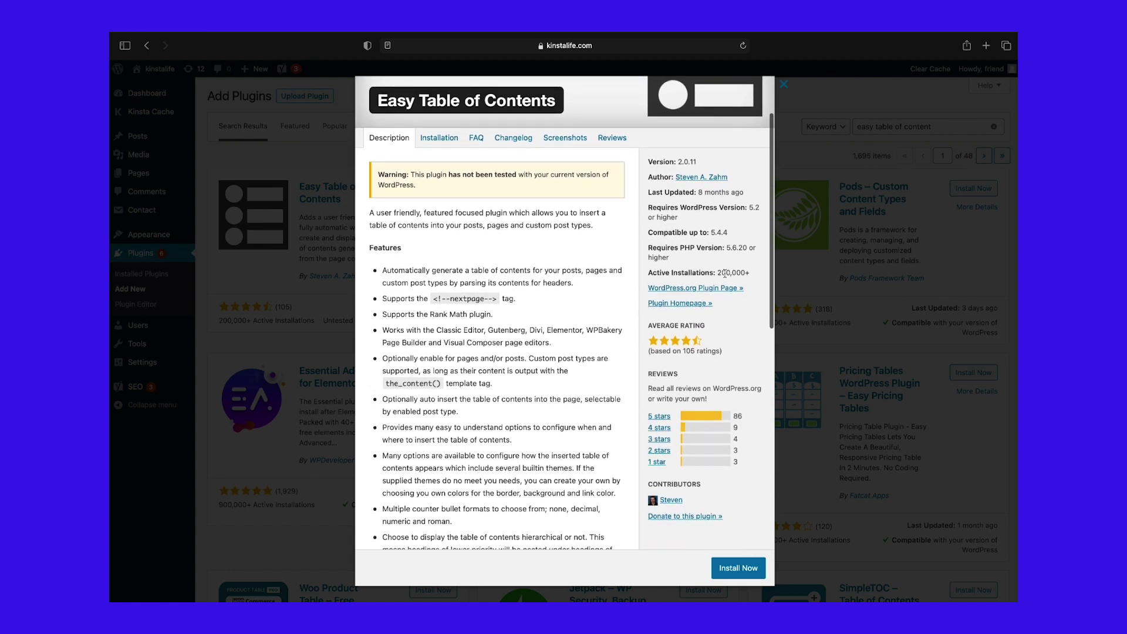
scroll(748, 376, down, 4)
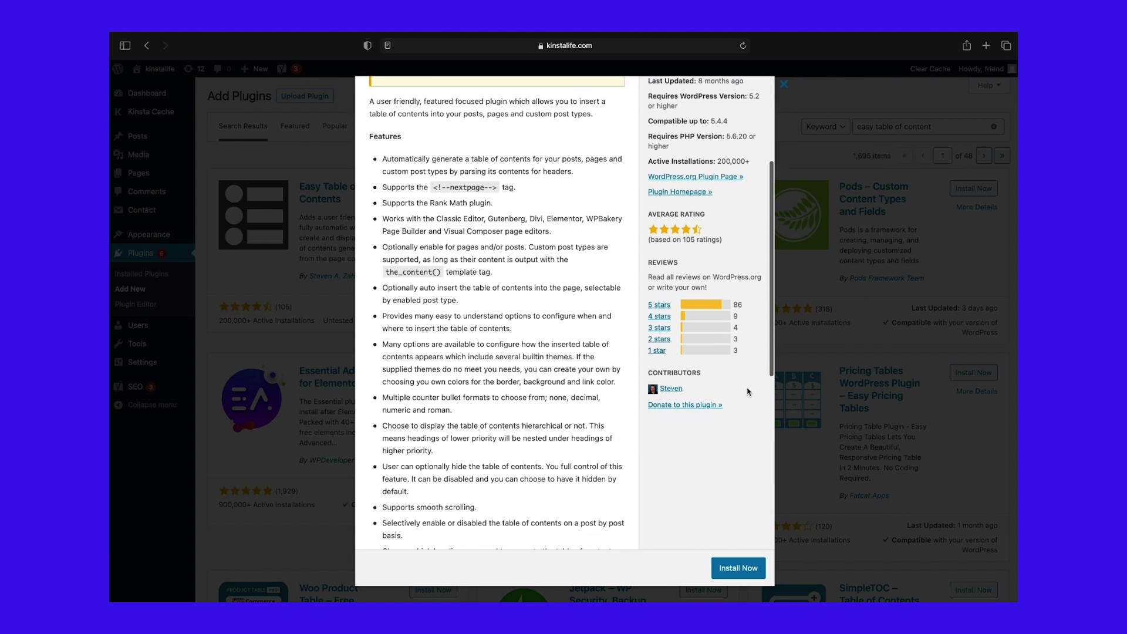
scroll(749, 391, down, 4)
scroll(748, 391, down, 15)
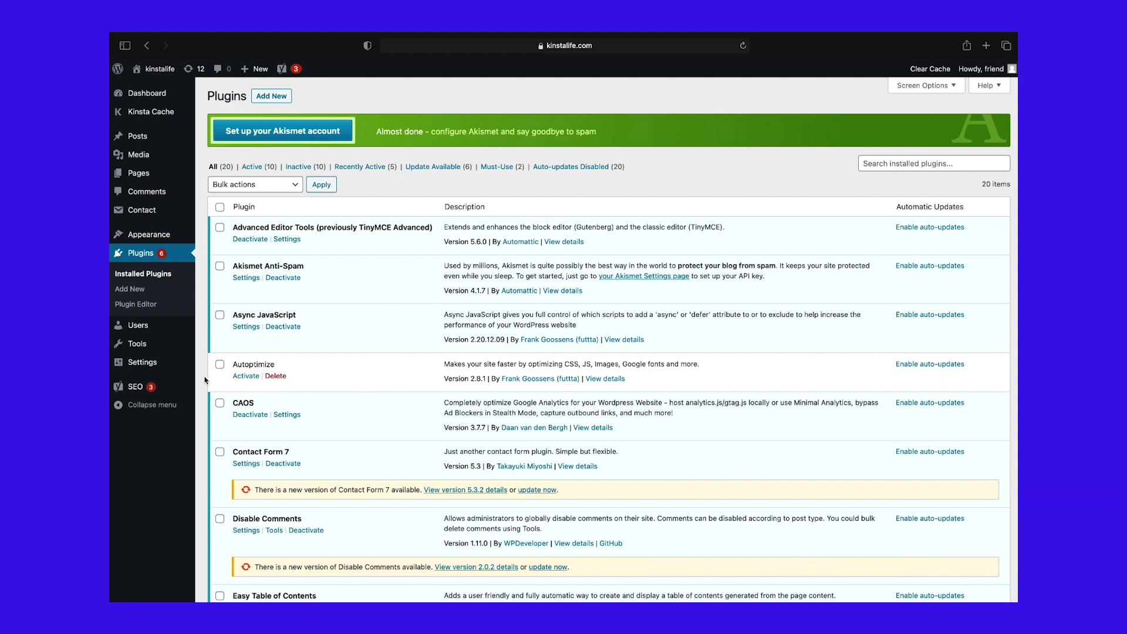
In Table of Contents settings, enable support for Posts, disable Pages, and keep Show when at 4
mouse_move(167, 367)
click(218, 541)
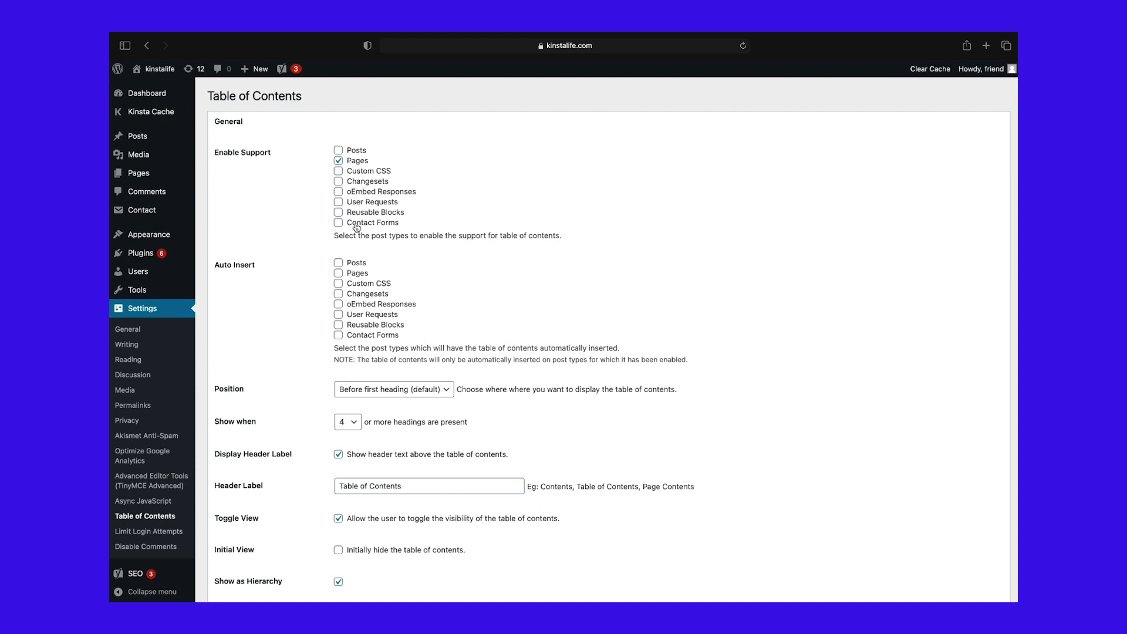
click(339, 151)
click(339, 160)
scroll(598, 348, down, 2)
click(354, 385)
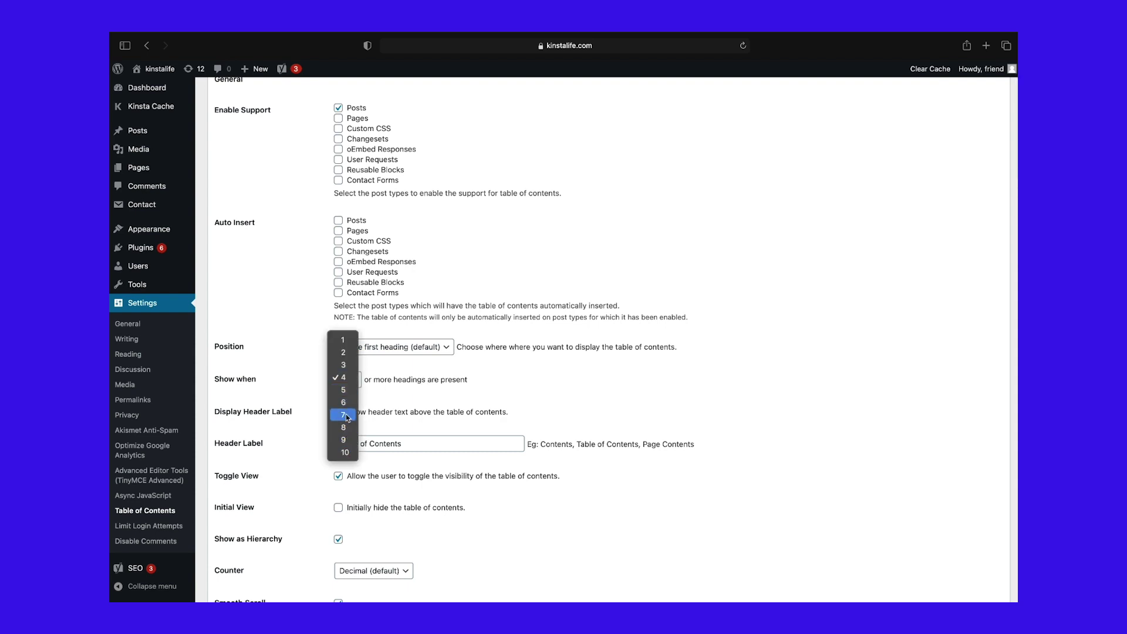
click(343, 378)
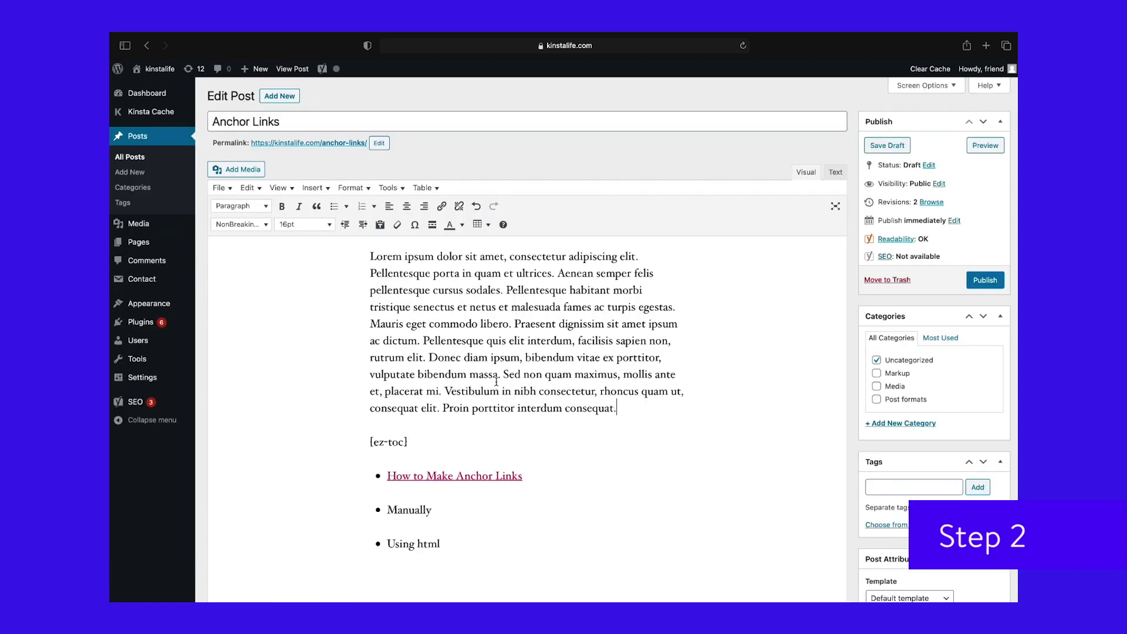
Highlight the [ez-toc] shortcode above the post's contents list
drag(369, 441, 405, 441)
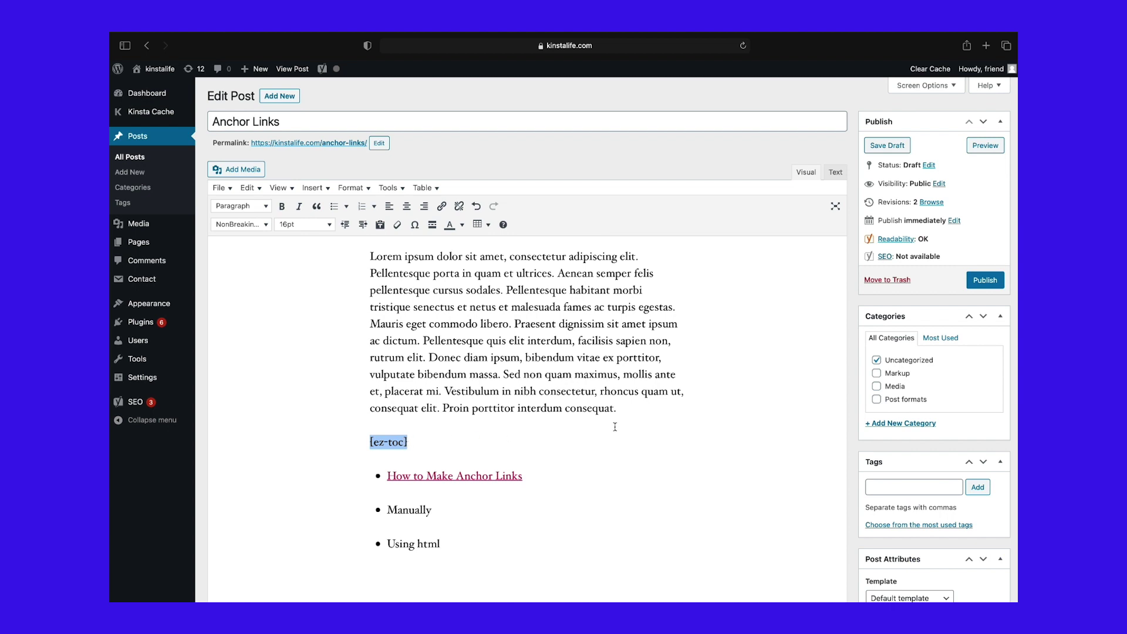
click(643, 413)
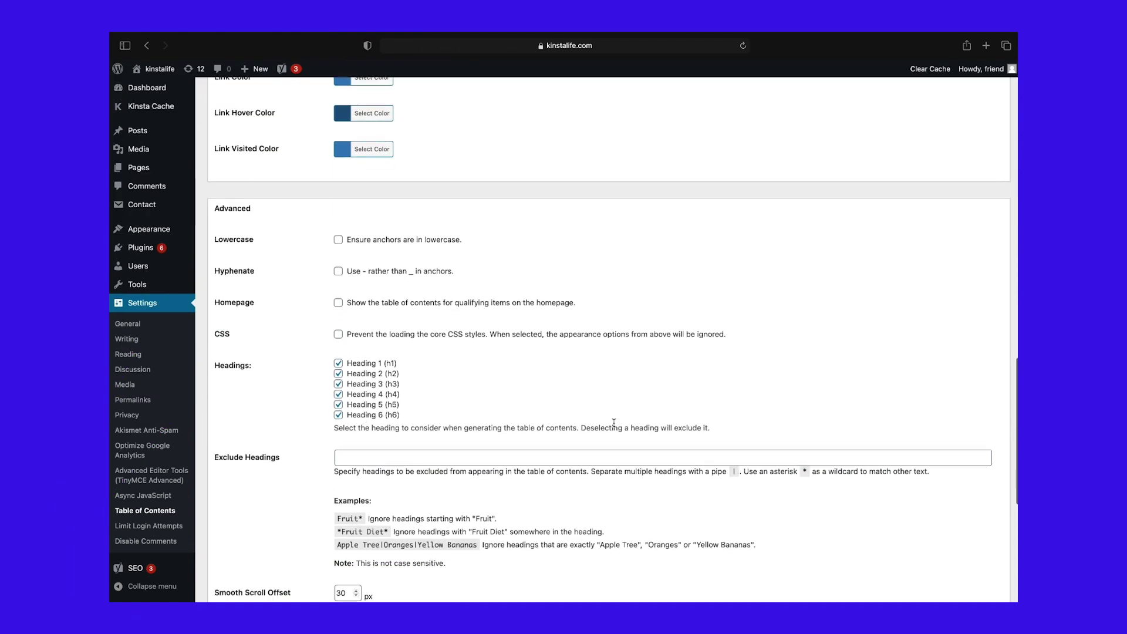
scroll(614, 422, down, 5)
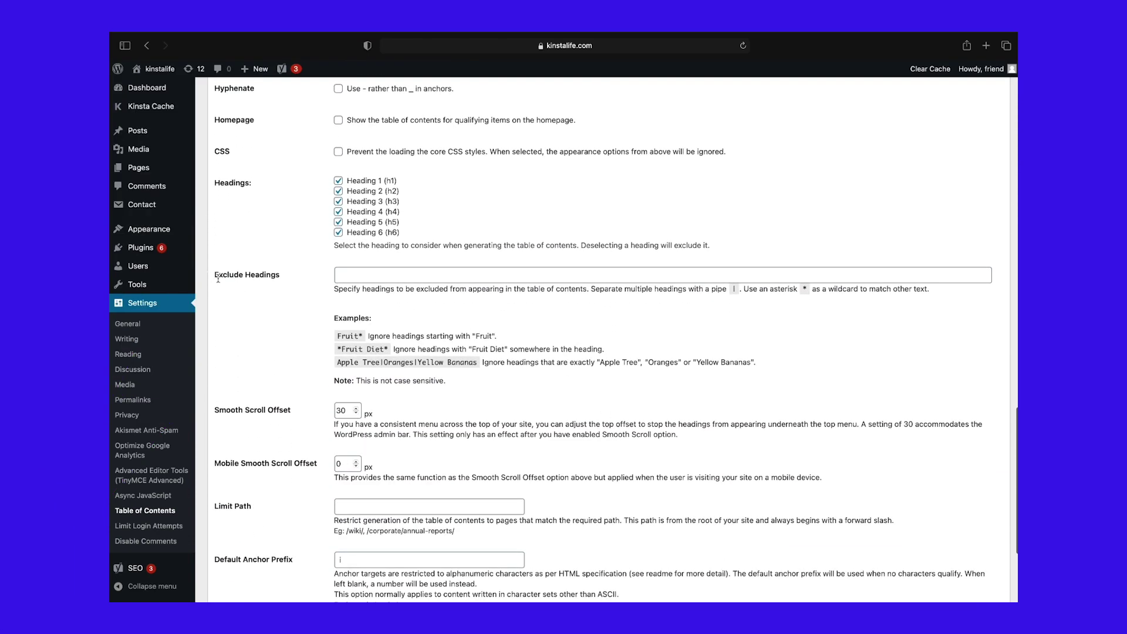
Point out the empty Exclude Headings setting on the Table of Contents page
drag(215, 276, 279, 276)
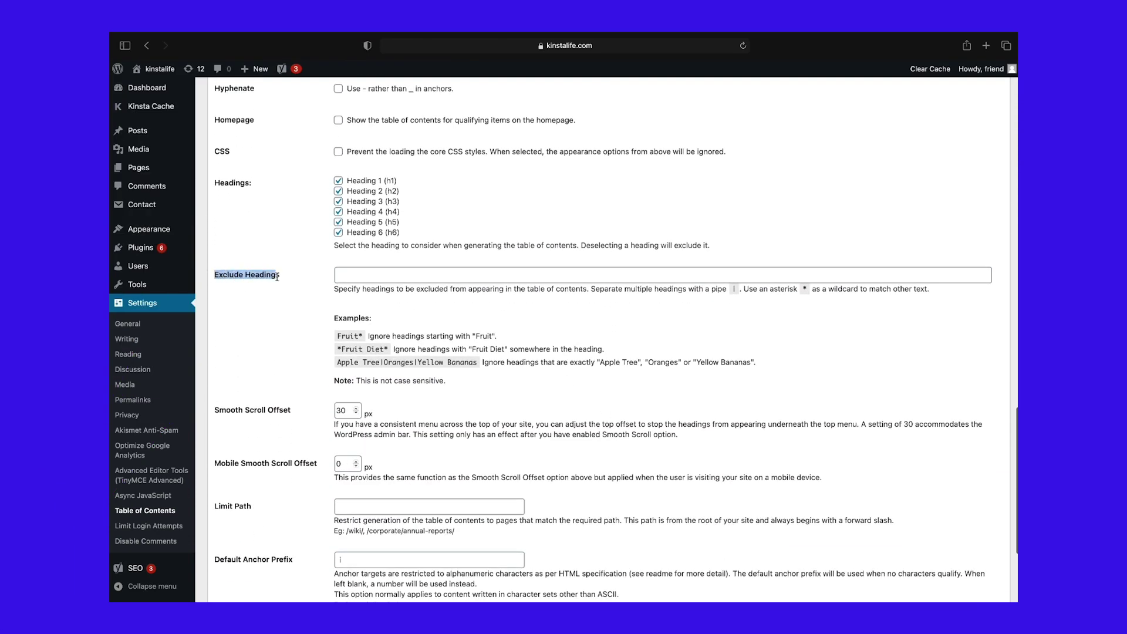
click(462, 312)
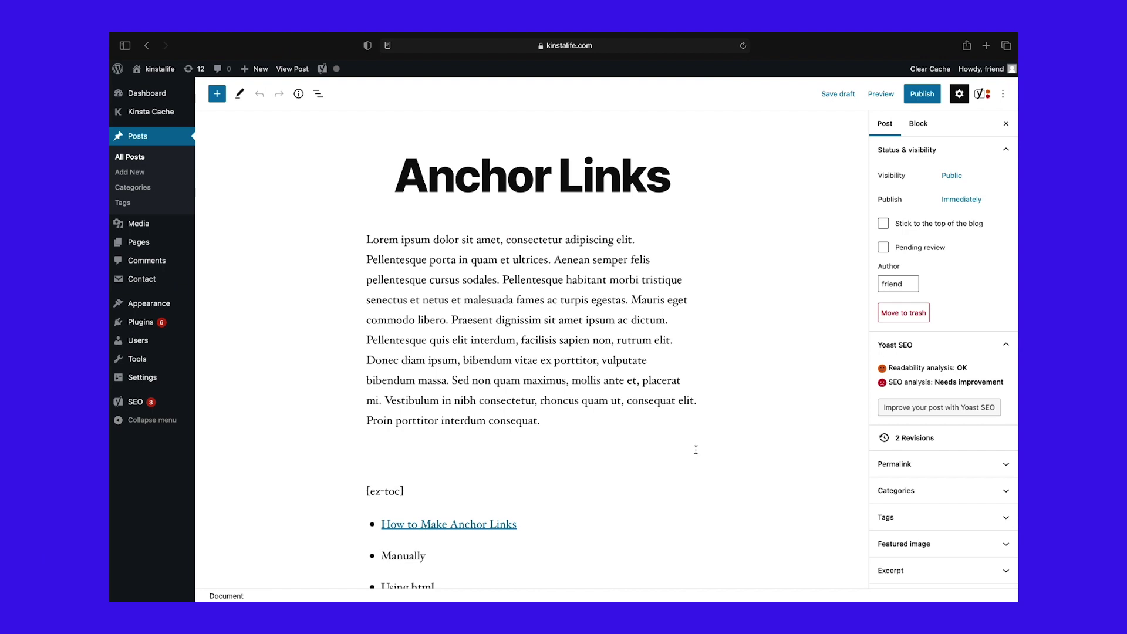
Inspect the 'How to Make Anchor Links' heading's Advanced > HTML anchor field
scroll(696, 451, down, 10)
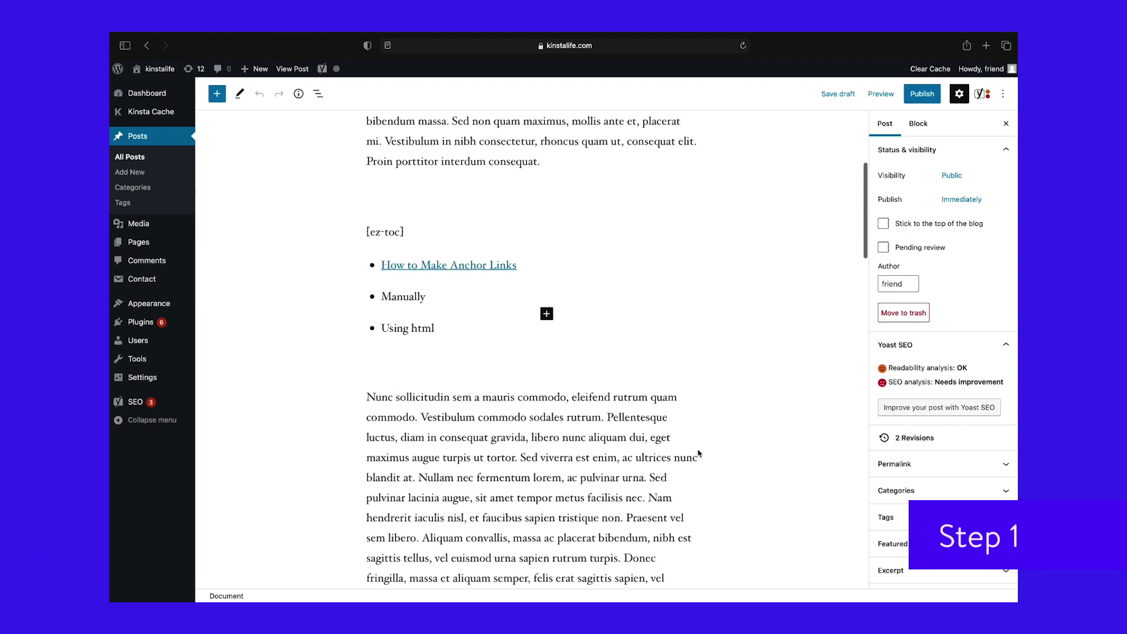
scroll(698, 453, down, 3)
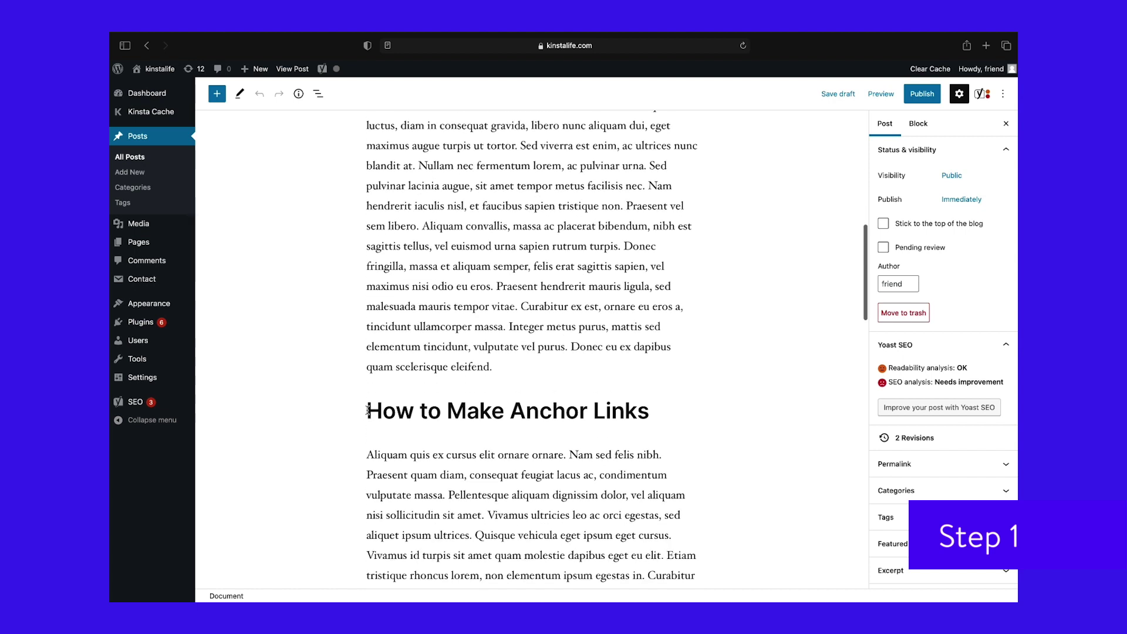
drag(368, 410, 649, 417)
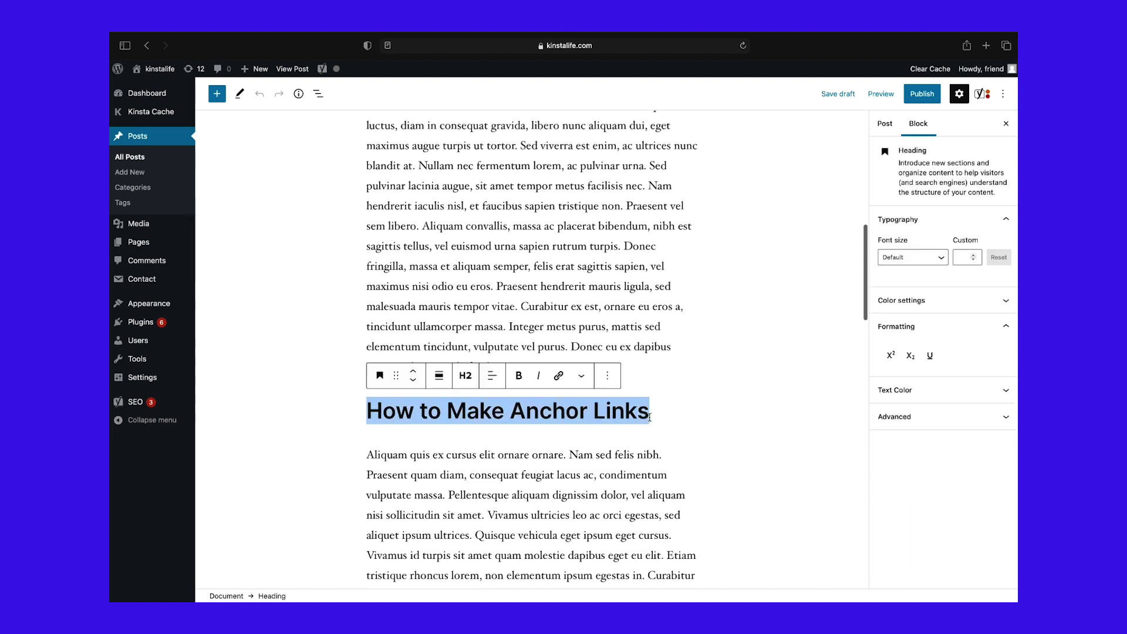
click(984, 418)
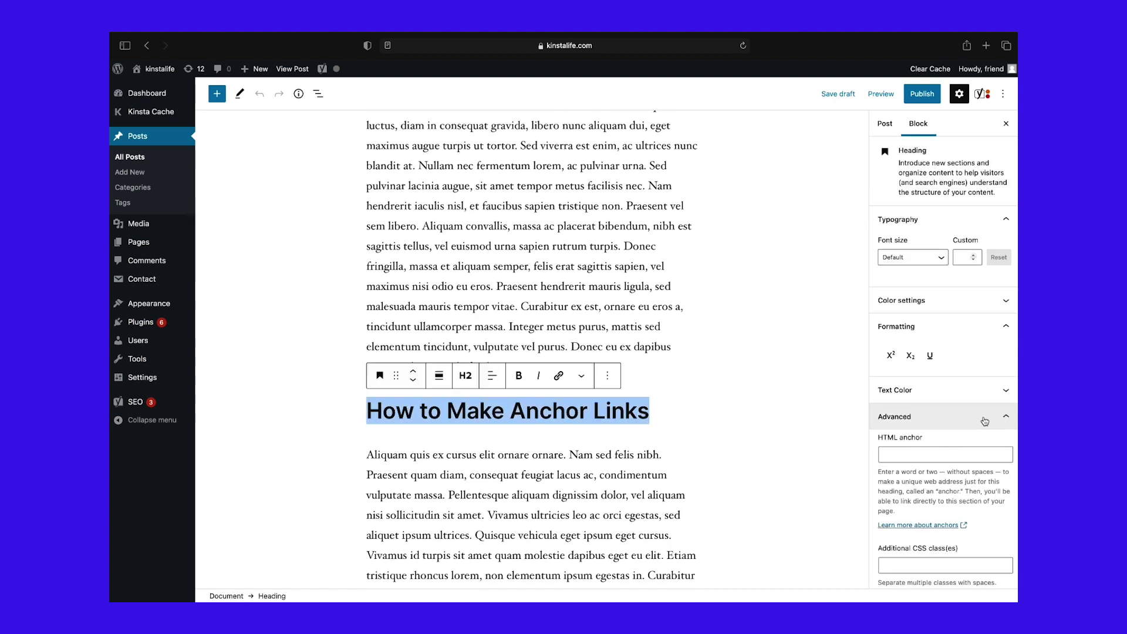
click(919, 455)
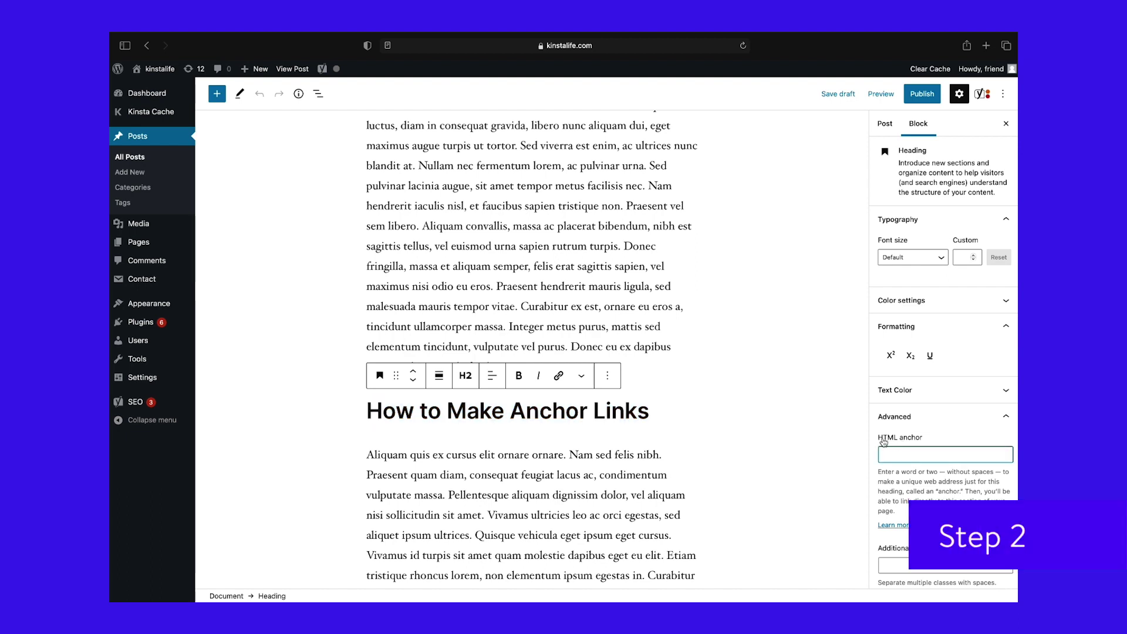
Start linking the heading text, entering #head as the link URL
click(447, 413)
drag(368, 414, 649, 413)
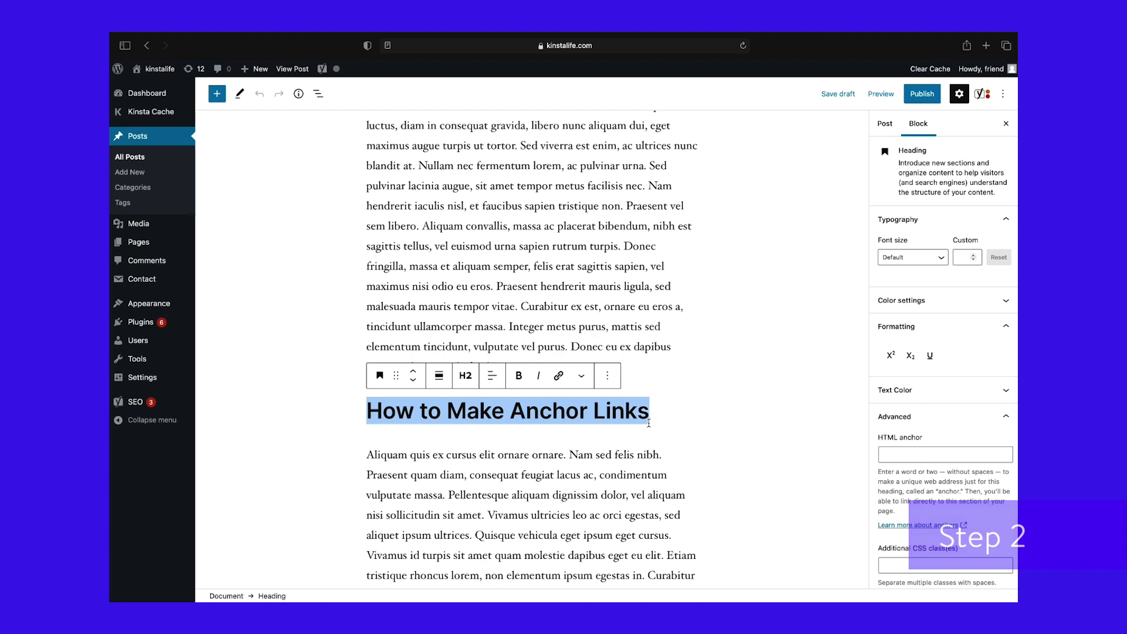
click(561, 381)
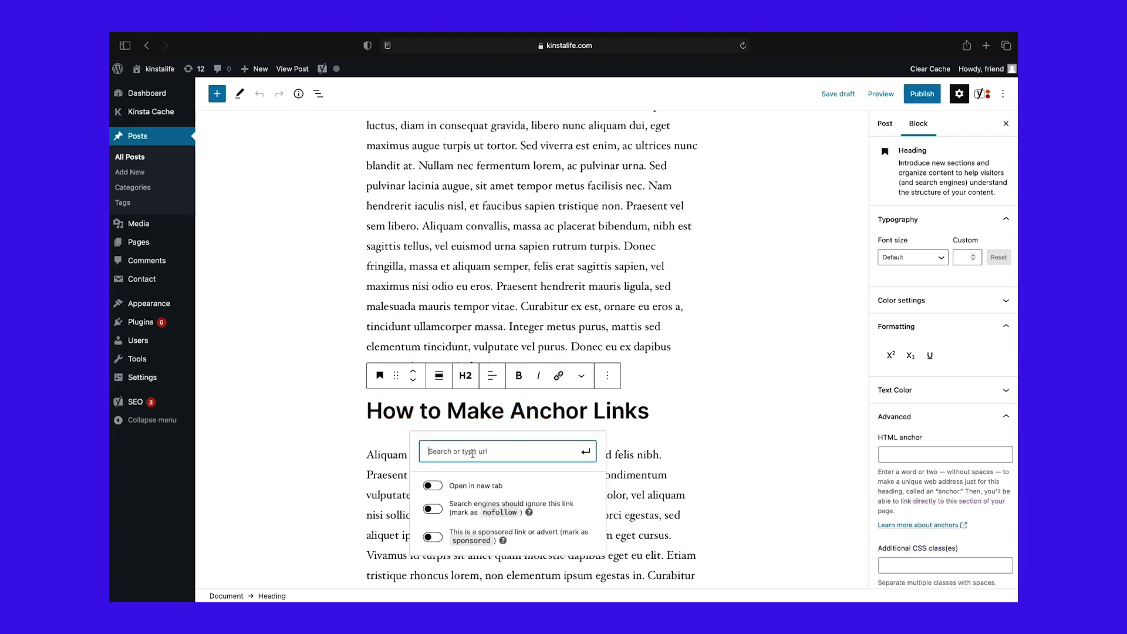
text(#head)
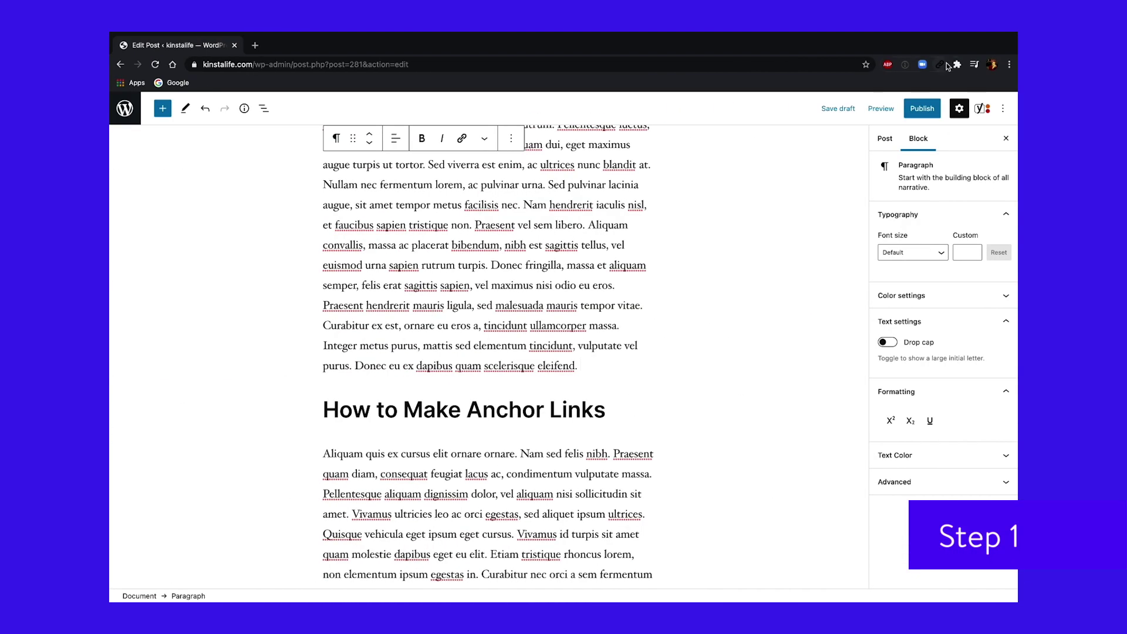
Select 'Manually' in the contents list and paste the copied #Header_1 anchor as its link address
drag(330, 405, 605, 415)
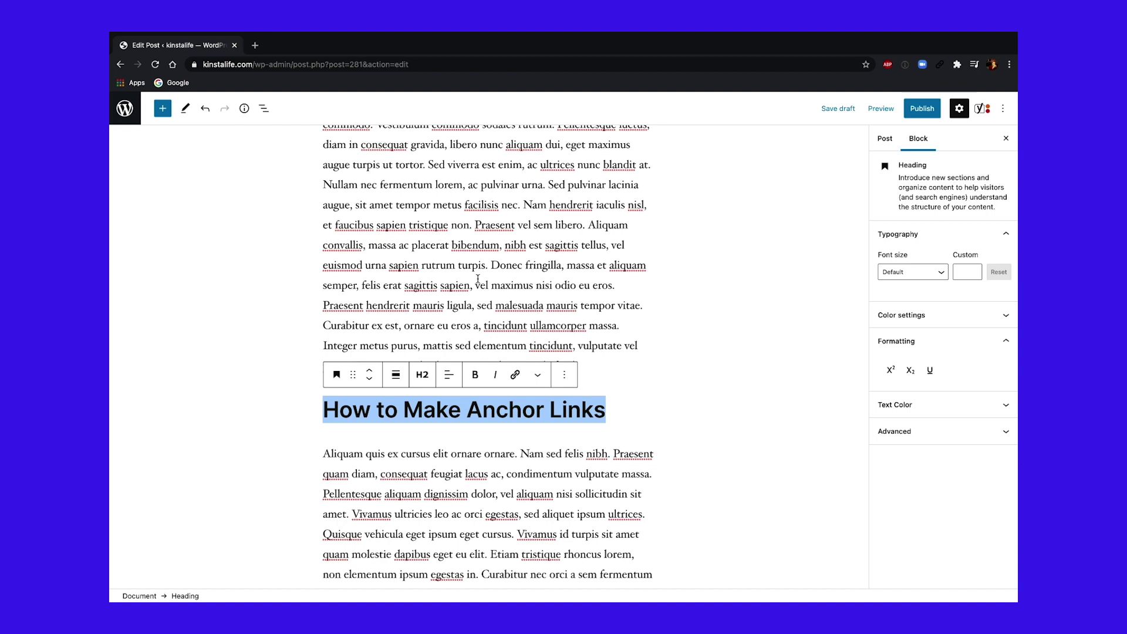
scroll(477, 278, up, 5)
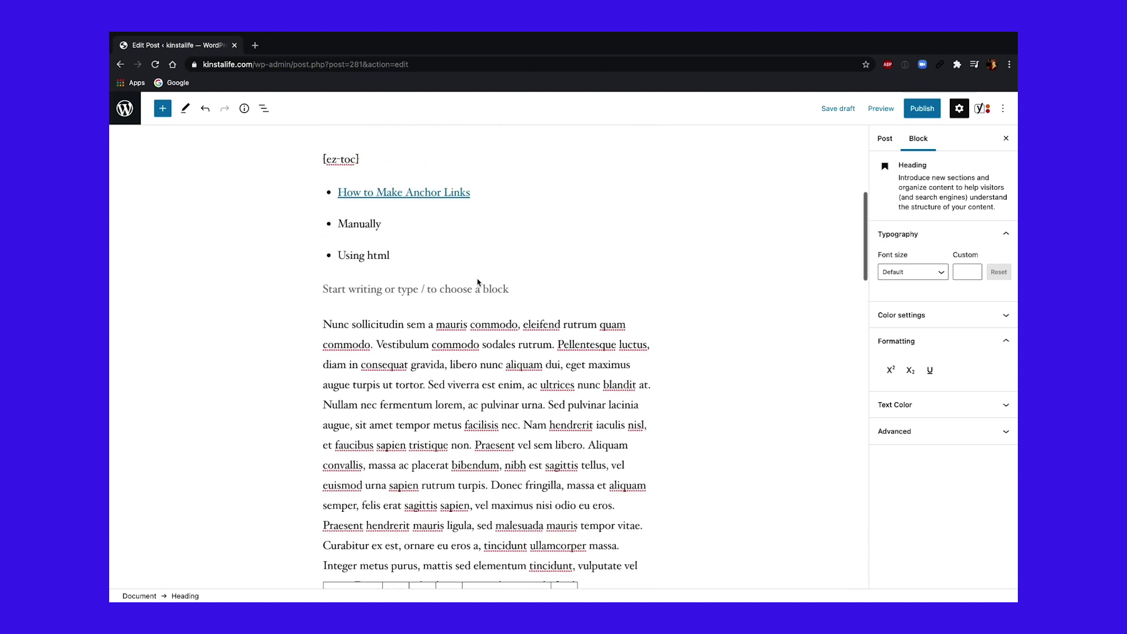
scroll(477, 278, up, 3)
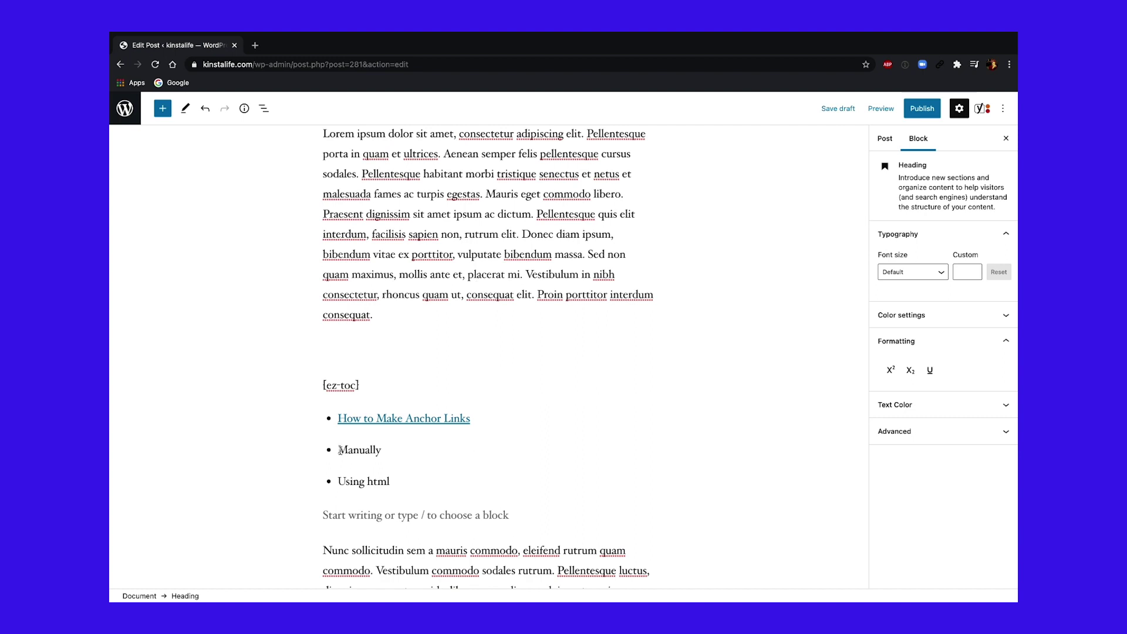
drag(340, 450, 381, 451)
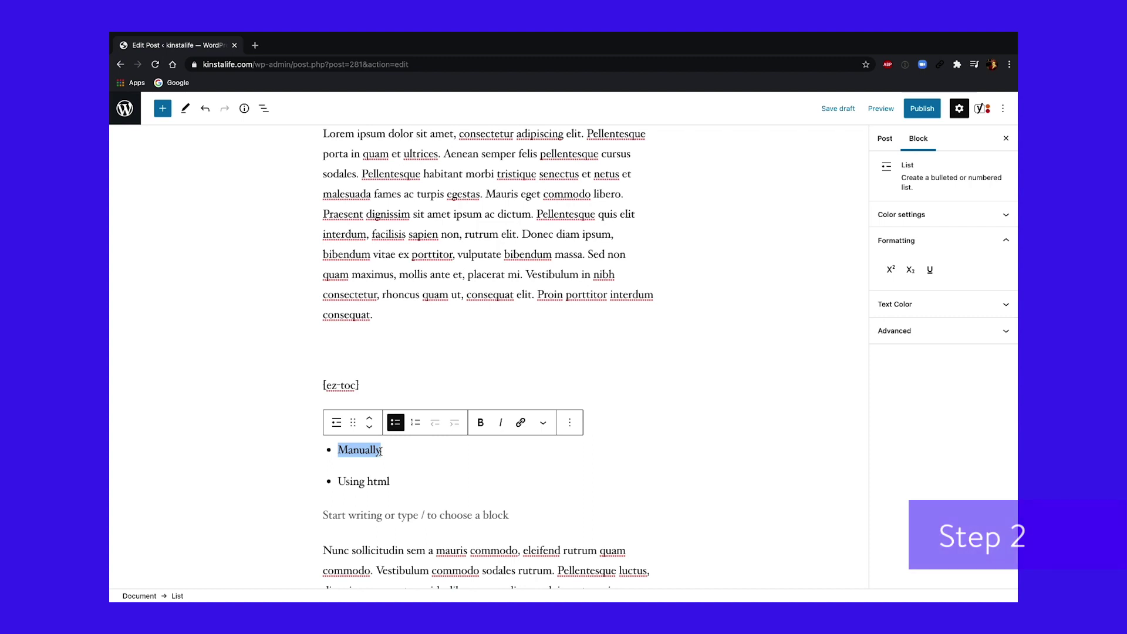
click(520, 423)
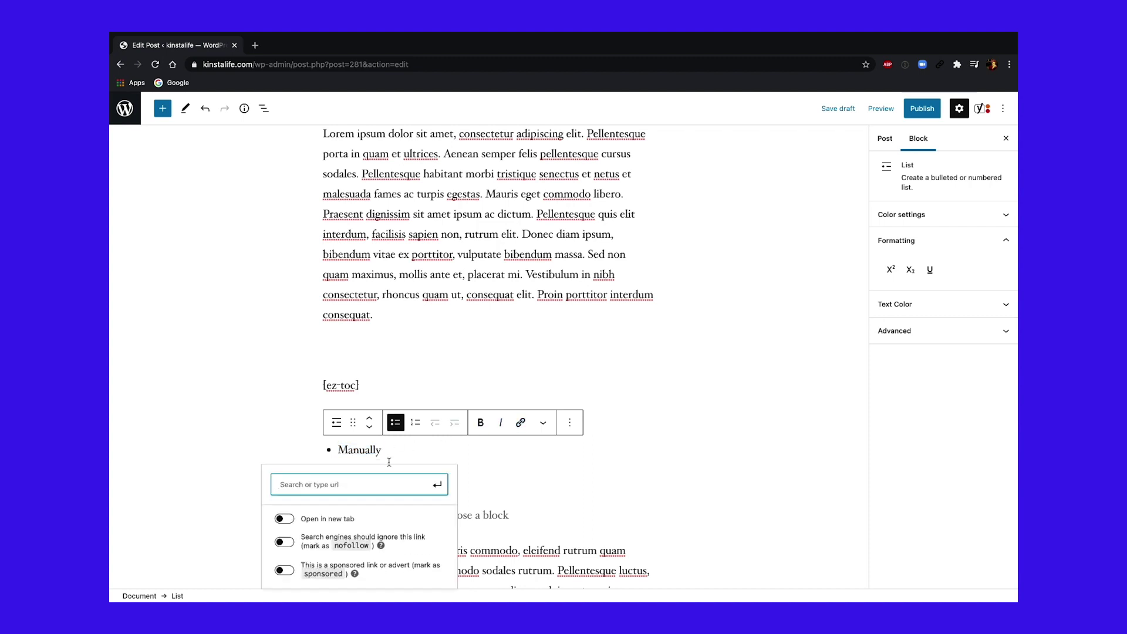
right_click(341, 486)
click(352, 500)
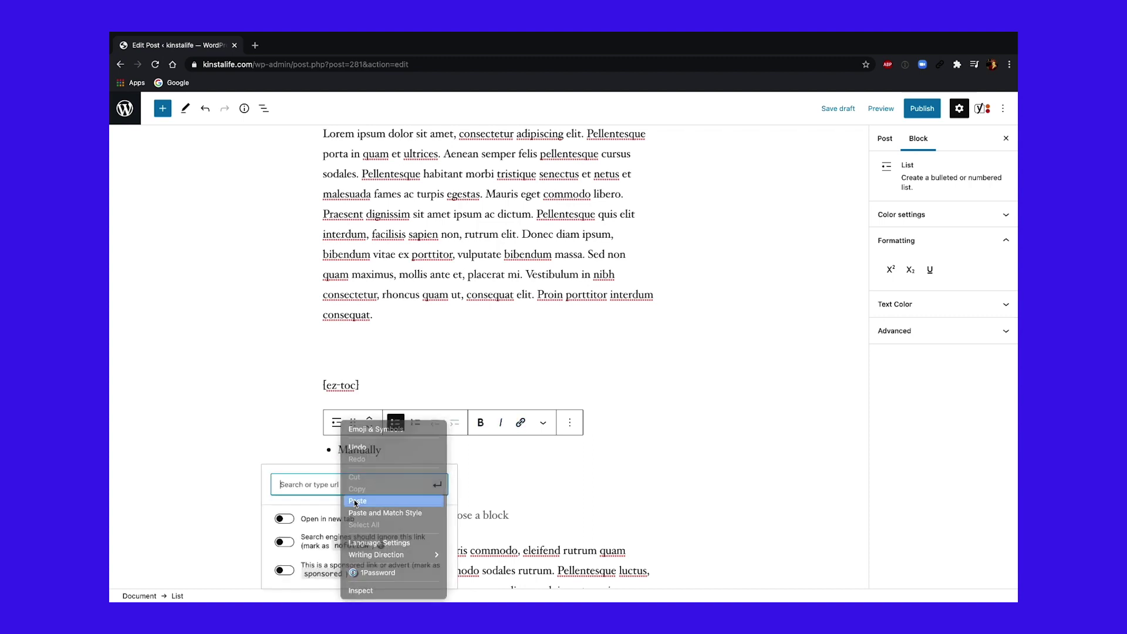